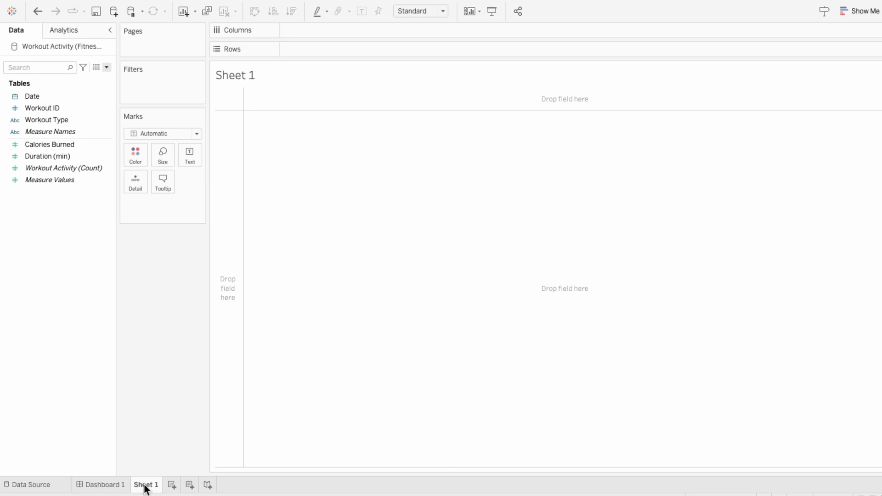
# Add two constant 0 measures to Rows, giving two stacked SUM(0) panes
pyautogui.doubleClick(291, 48)
pyautogui.write('0')
pyautogui.press('Return')
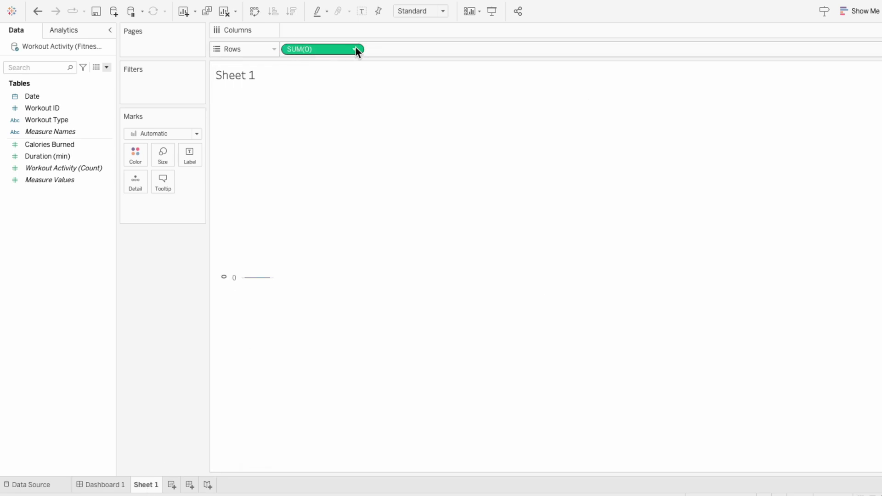
pyautogui.doubleClick(377, 49)
pyautogui.write('0')
pyautogui.press('Return')
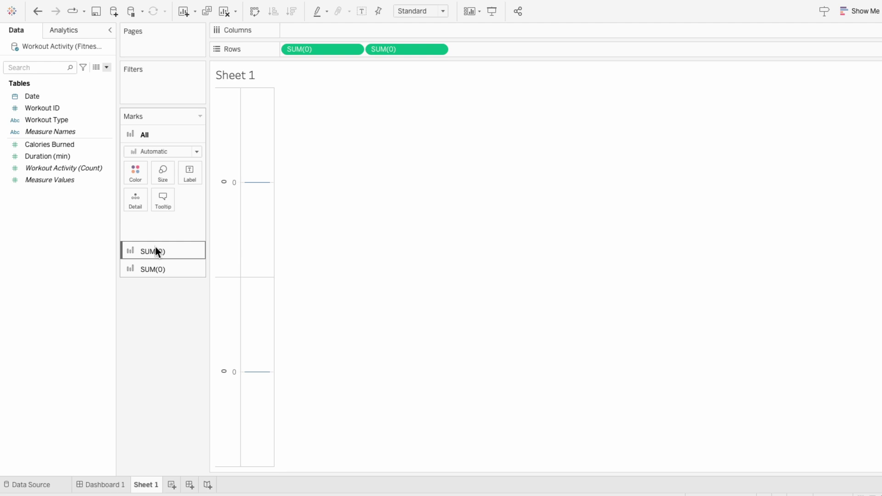
# Make the first SUM(0) card a Pie with Measure Values on Angle
pyautogui.click(156, 247)
pyautogui.click(153, 169)
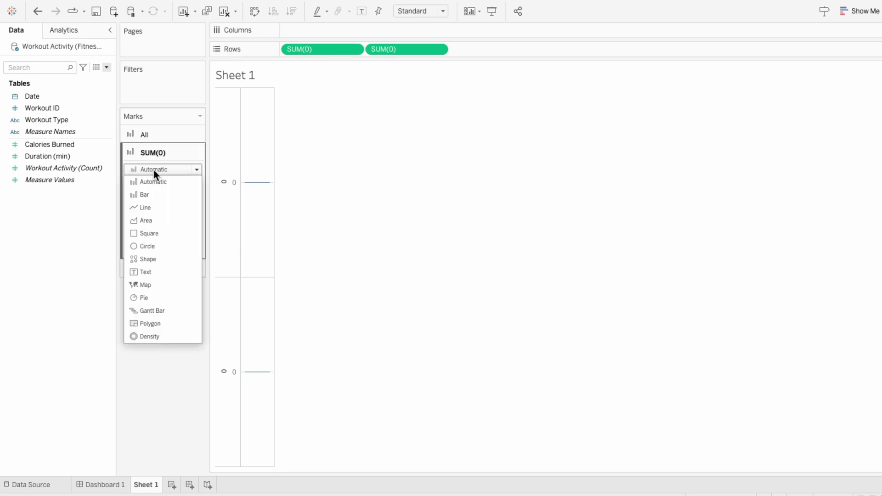
pyautogui.click(146, 294)
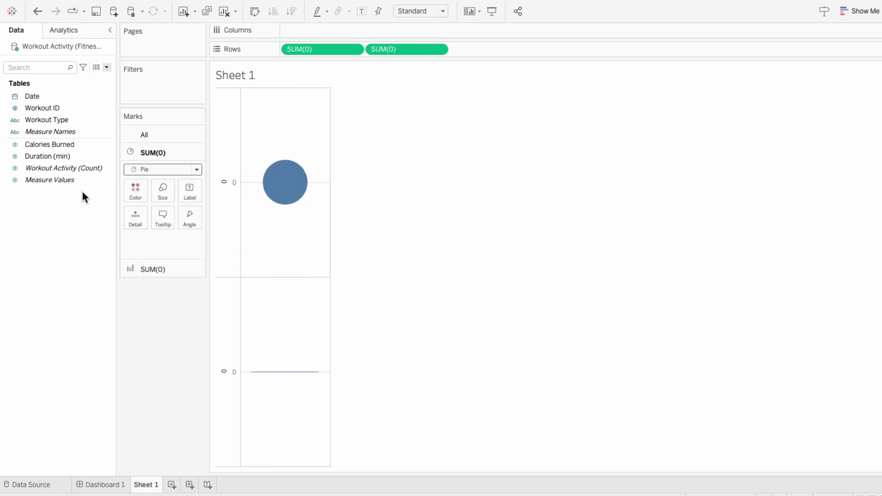
pyautogui.click(57, 181)
pyautogui.moveTo(57, 181); pyautogui.dragTo(159, 246)
pyautogui.click(132, 243)
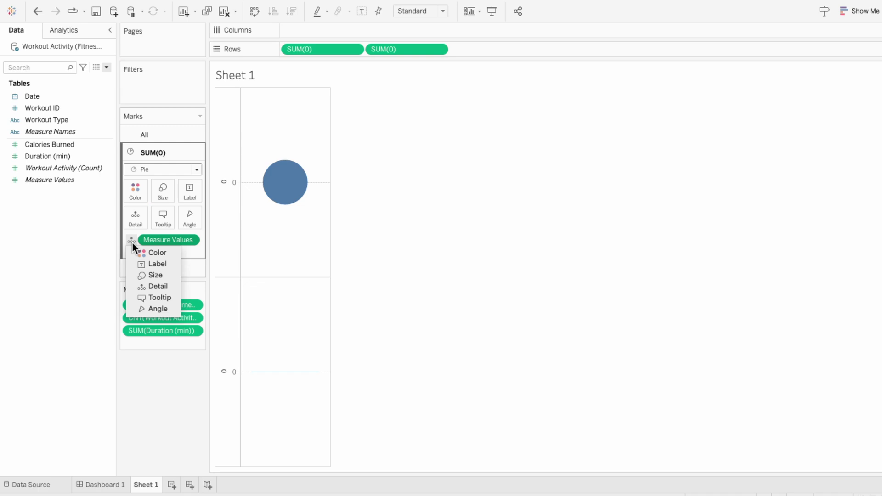
pyautogui.click(138, 308)
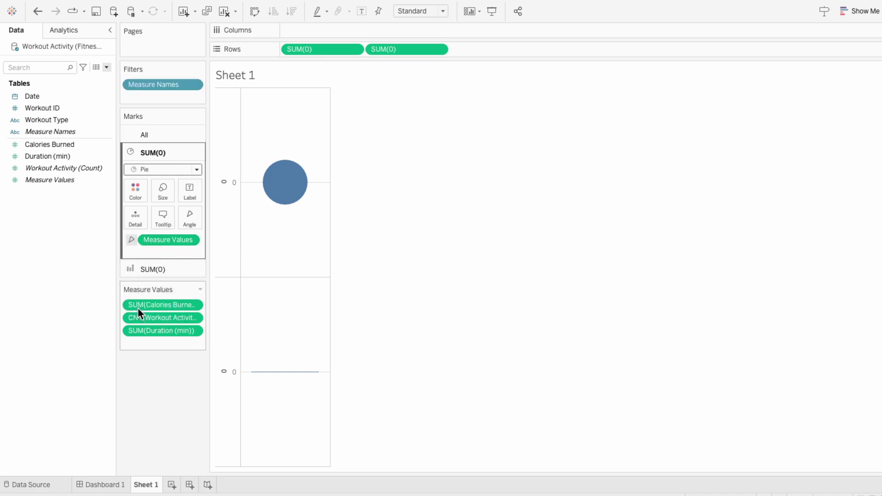
# Add COUNTD([Workout ID]) to Measure Values
pyautogui.doubleClick(144, 344)
pyautogui.write('CO')
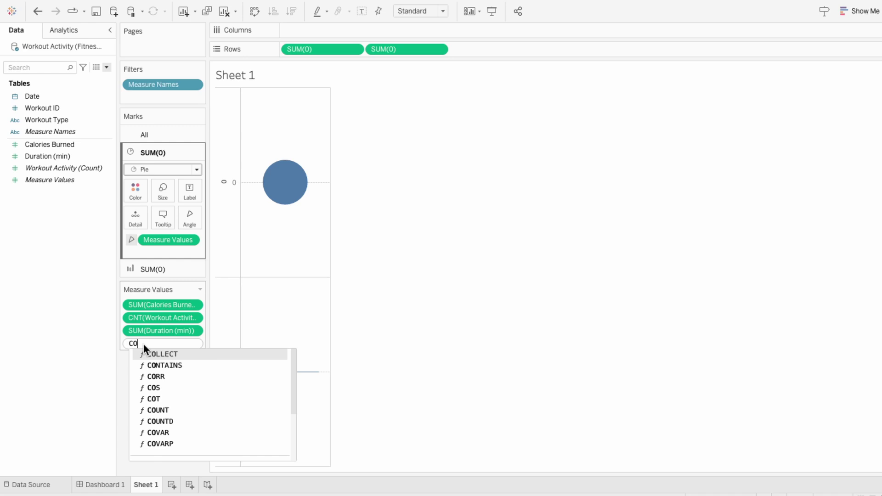
pyautogui.write('UNTD(work')
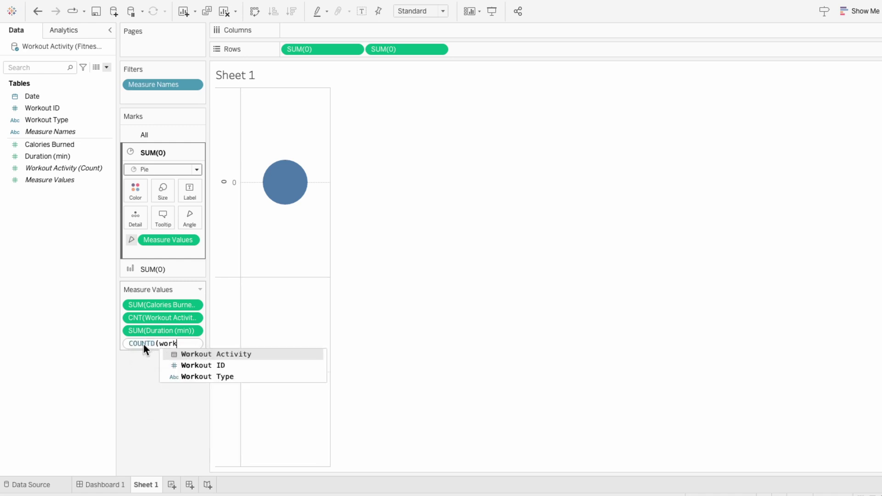
pyautogui.press('Down')
pyautogui.press('Return')
pyautogui.press('Return')
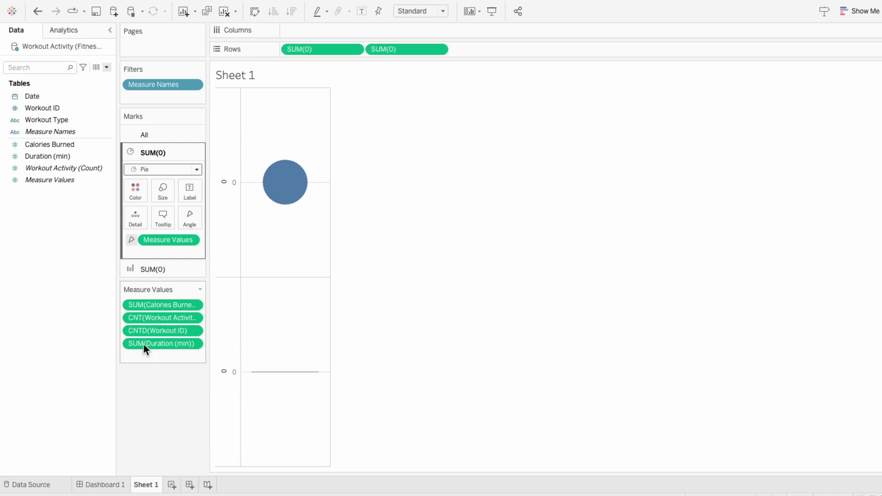
# Create a parameter named Workout Goal with a current value of 400
pyautogui.click(106, 67)
pyautogui.click(101, 87)
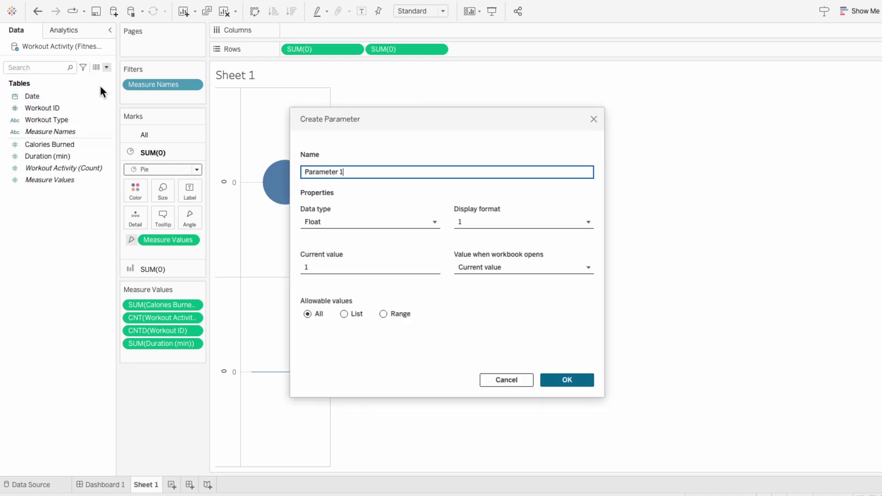
pyautogui.write('Workout Goal')
pyautogui.click(328, 266)
pyautogui.press('BackSpace')
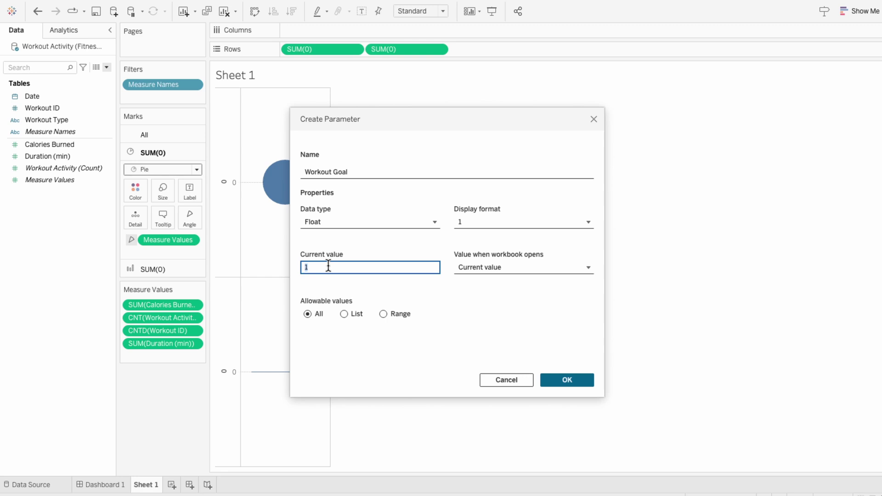
pyautogui.write('400')
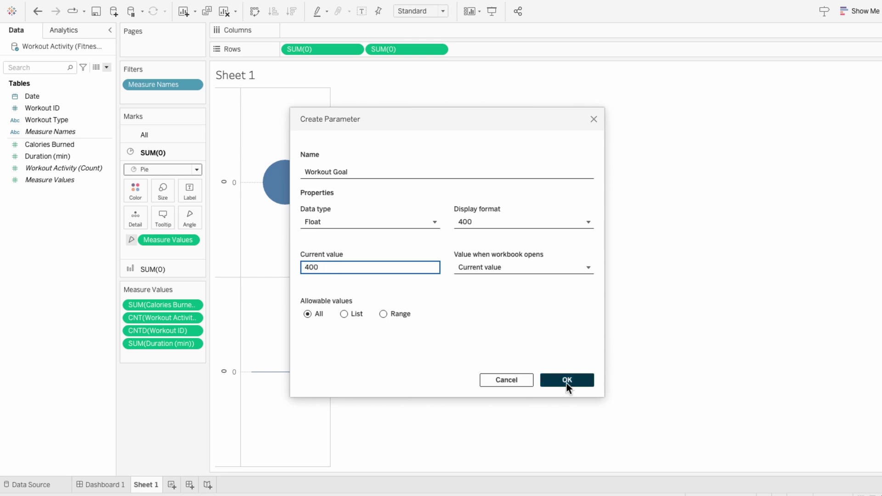
pyautogui.click(566, 381)
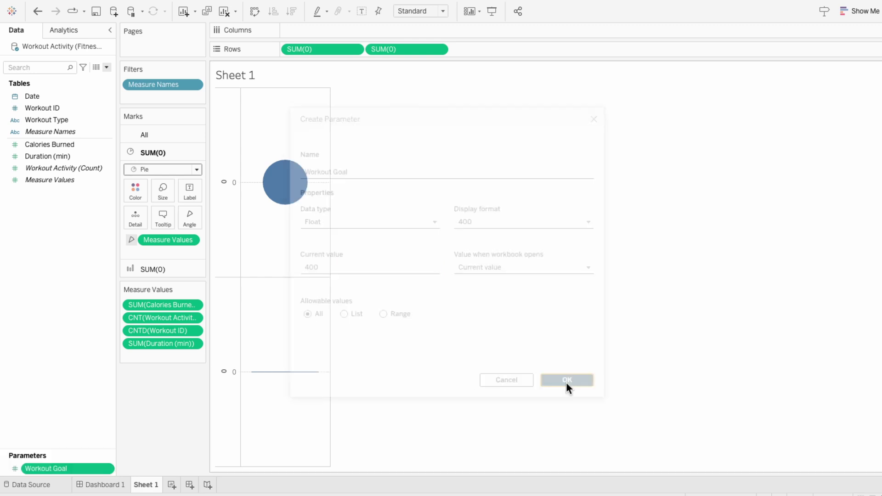
# Add the calculation [Workout Goal] - COUNTD([Workout ID]) to Measure Values
pyautogui.doubleClick(155, 353)
pyautogui.write('workout')
pyautogui.press('Down')
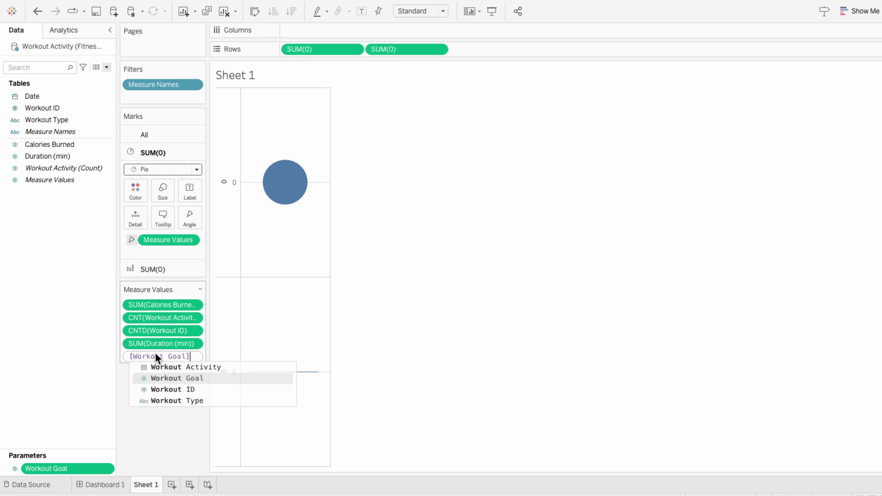
pyautogui.press('Return')
pyautogui.write('- COUNTD(')
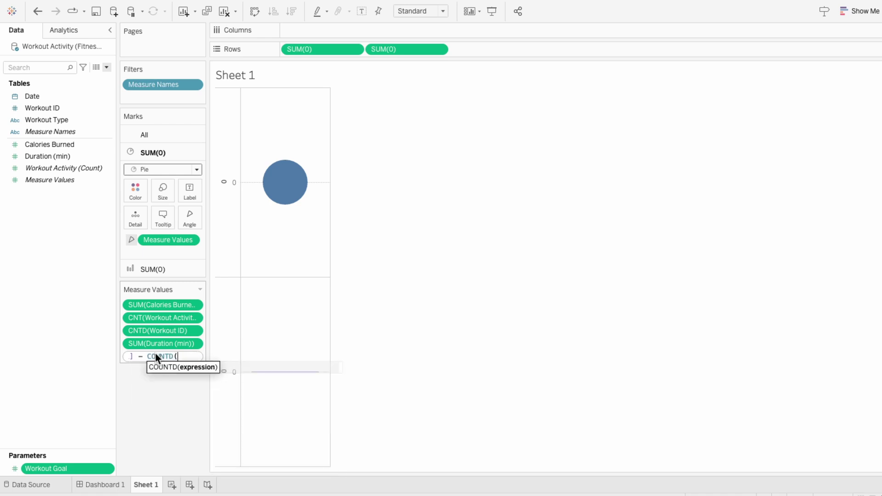
pyautogui.write('work')
pyautogui.press('Down')
pyautogui.press('Down')
pyautogui.press('Return')
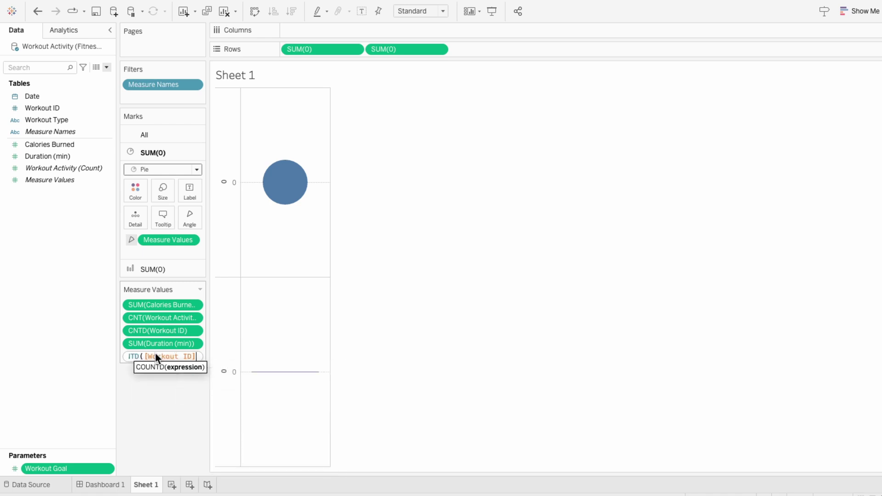
pyautogui.press('Return')
# Remove the three other measures, including Duration and the Workout Activity count, from Measure Values
pyautogui.click(153, 345)
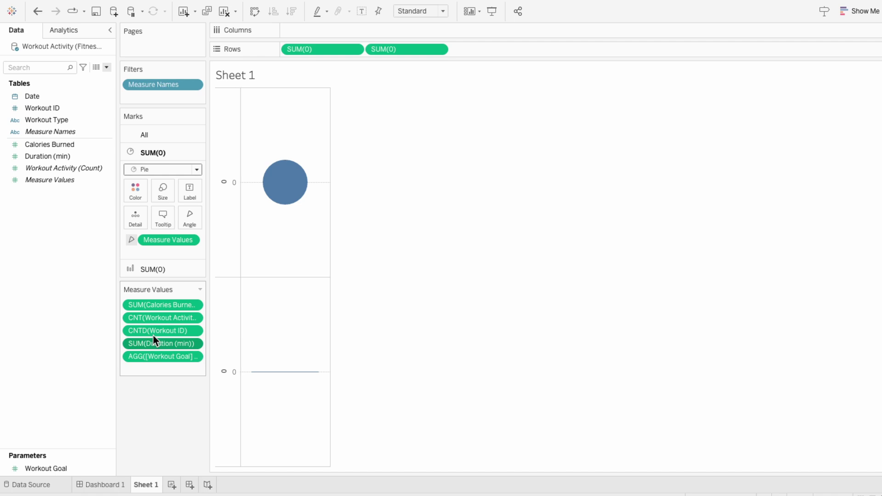
pyautogui.keyDown('ctrl'); pyautogui.click(152, 318); pyautogui.keyUp('ctrl')
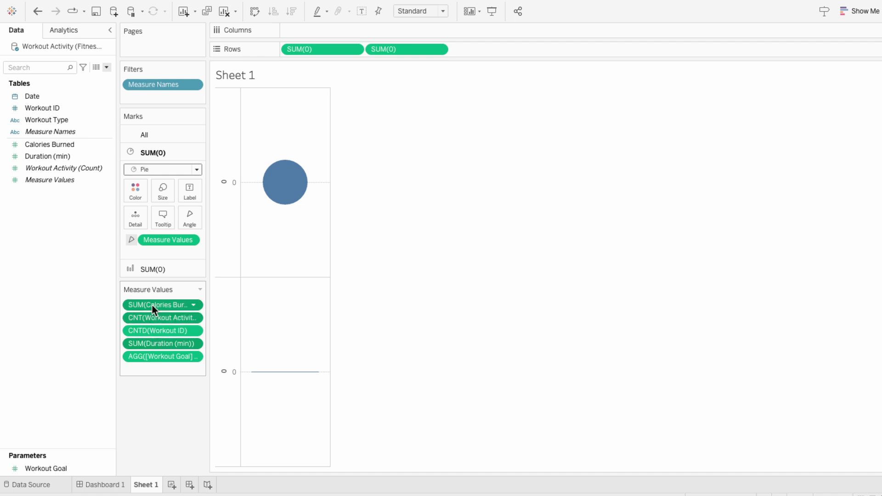
pyautogui.rightClick(153, 305)
pyautogui.click(167, 356)
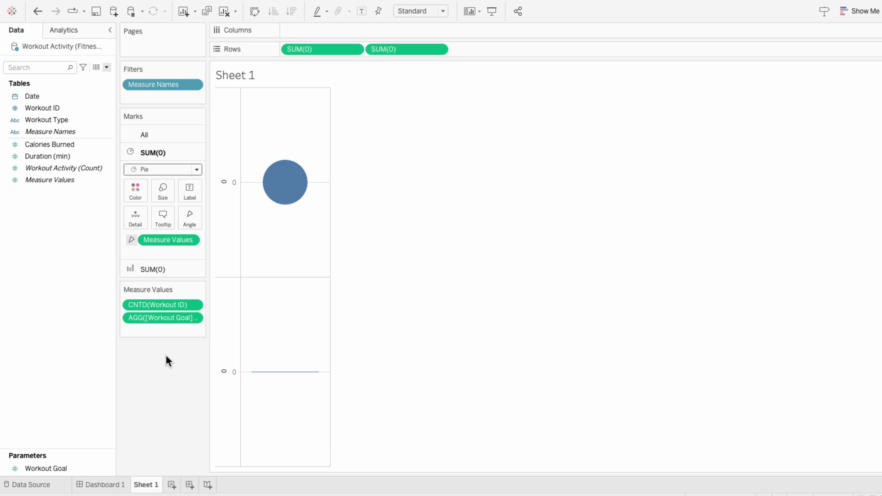
# Colour the pie slices by Measure Names
pyautogui.moveTo(65, 132); pyautogui.dragTo(151, 256)
pyautogui.click(128, 256)
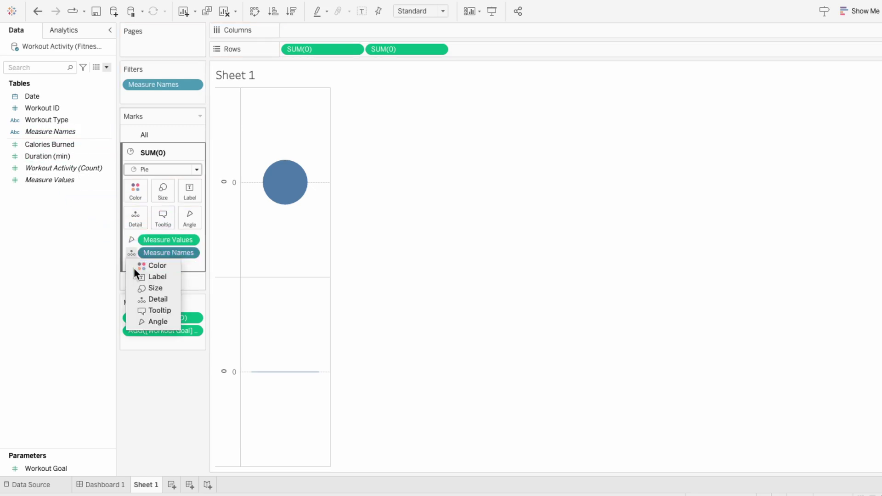
pyautogui.click(134, 268)
# Draw the second SUM(0) as a circle, put both on a dual axis, and shrink it
pyautogui.click(142, 282)
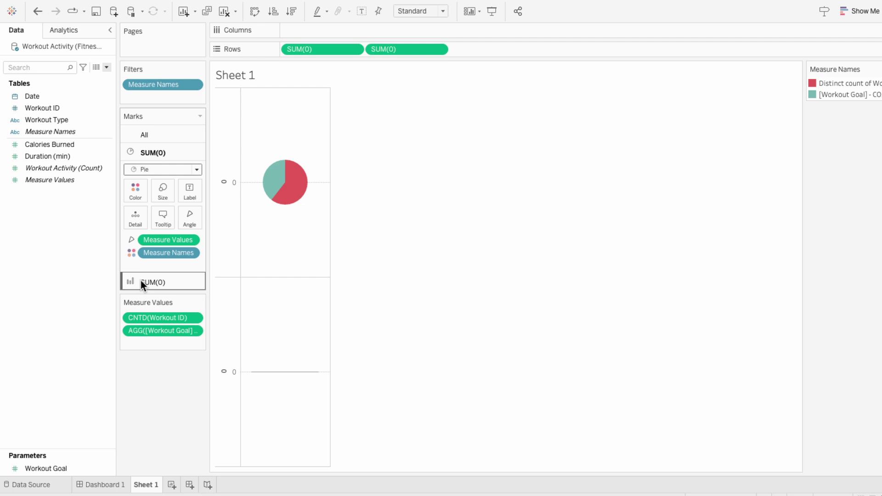
pyautogui.click(148, 187)
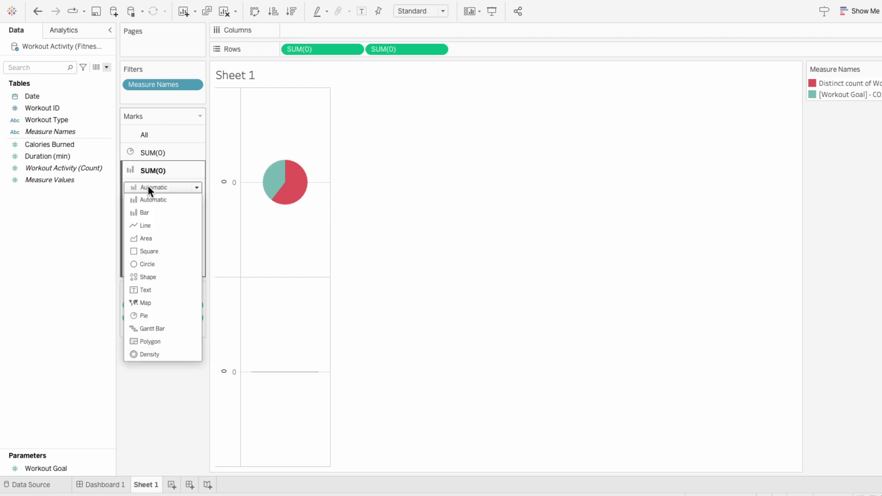
pyautogui.click(158, 263)
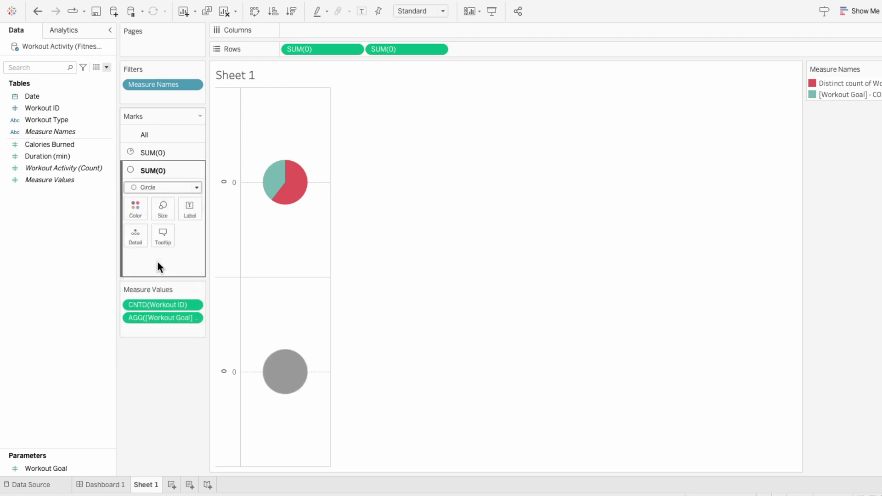
pyautogui.rightClick(411, 50)
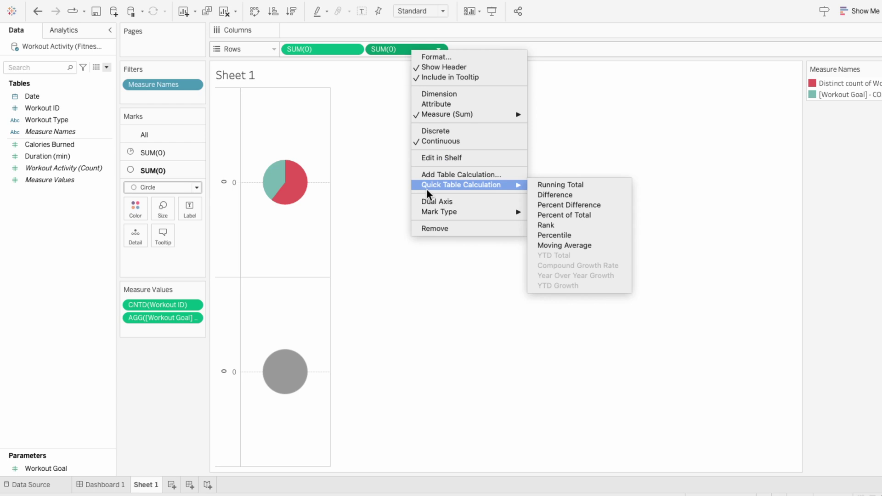
pyautogui.click(428, 202)
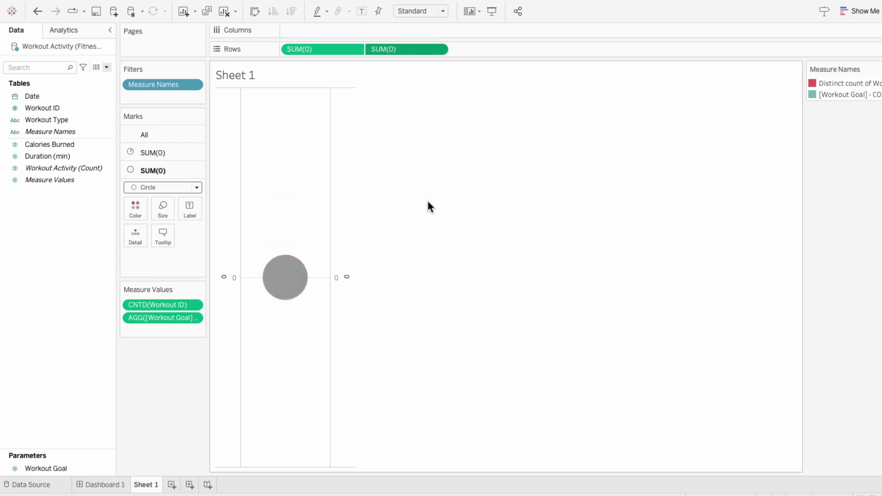
pyautogui.click(154, 210)
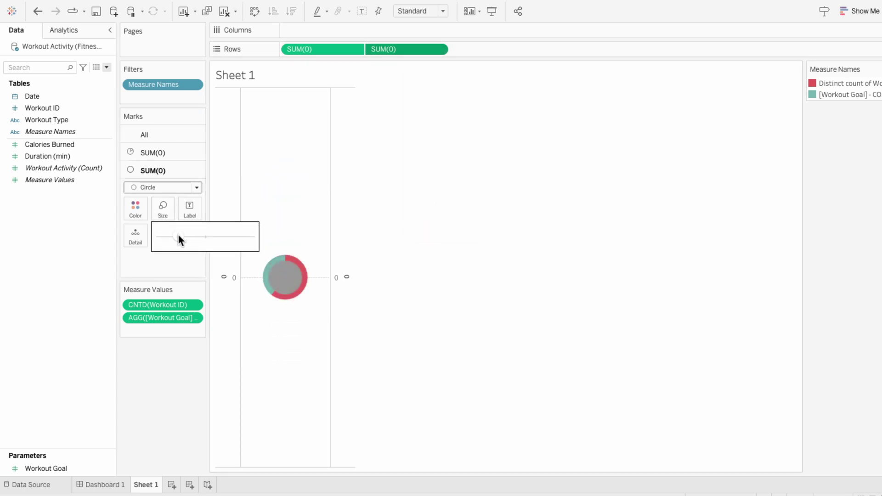
pyautogui.click(171, 271)
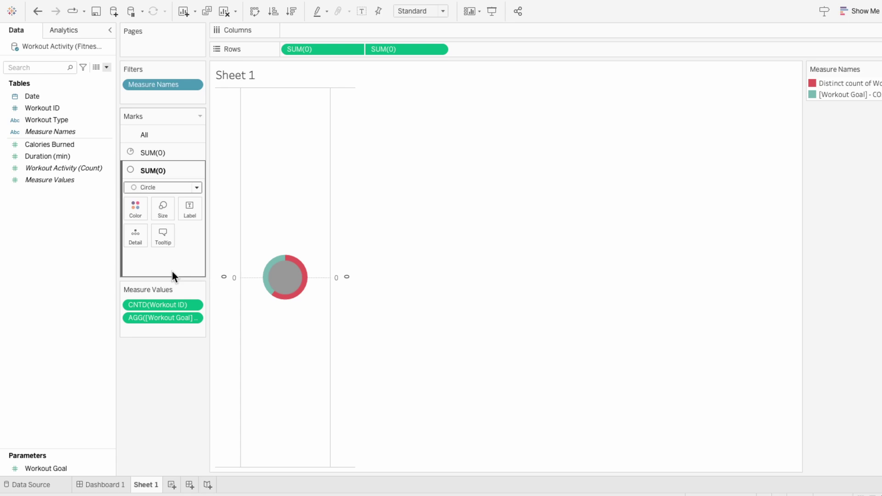
# Change the top layer to Shape marks using the hollow circle from the My Shapes palette
pyautogui.click(154, 186)
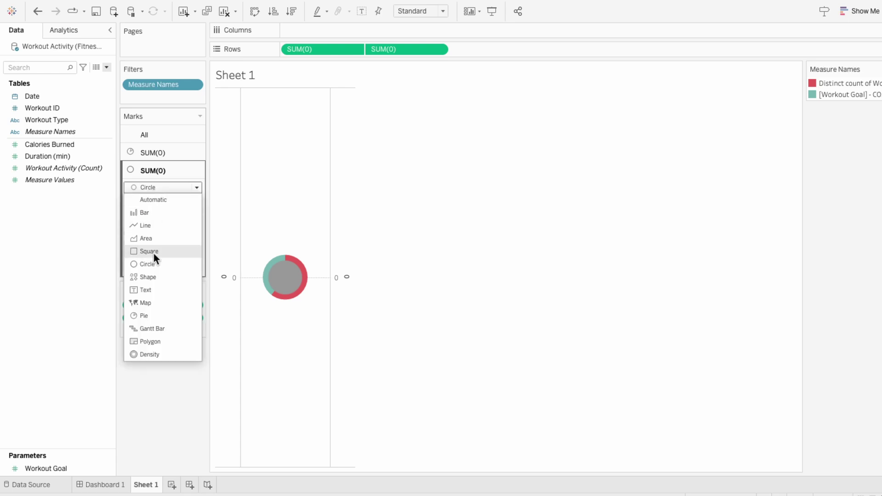
pyautogui.click(154, 276)
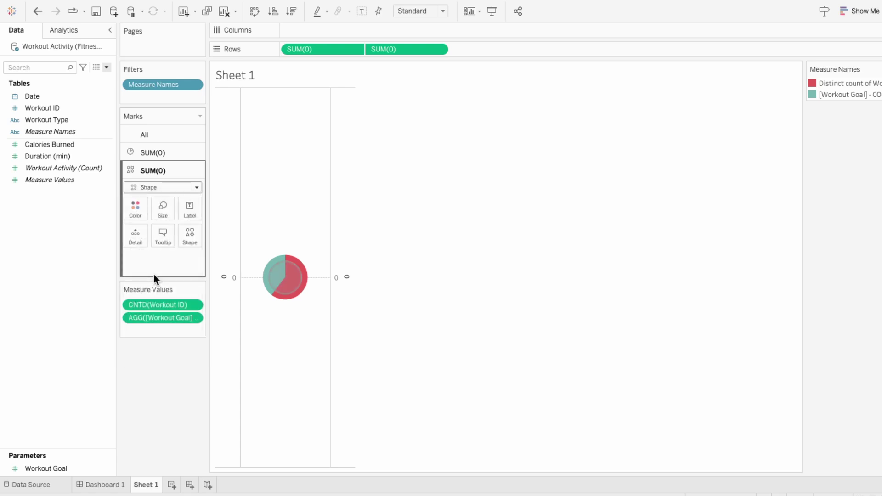
pyautogui.click(188, 238)
pyautogui.click(199, 314)
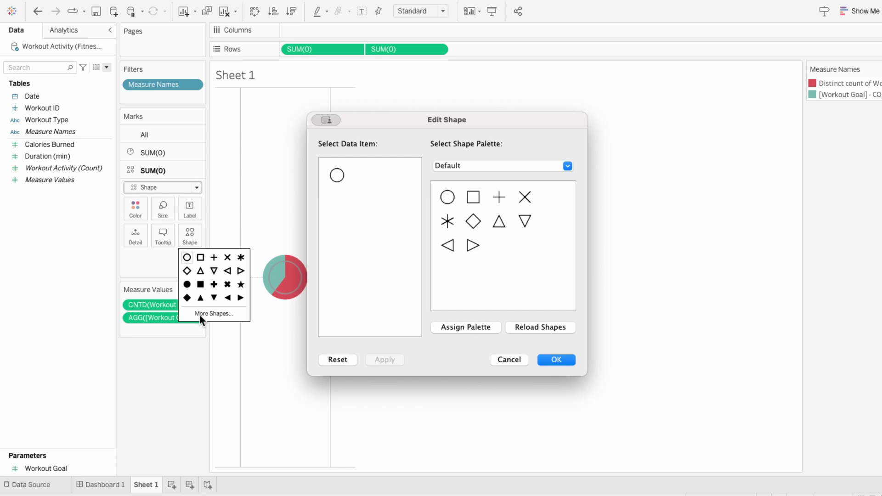
pyautogui.click(464, 167)
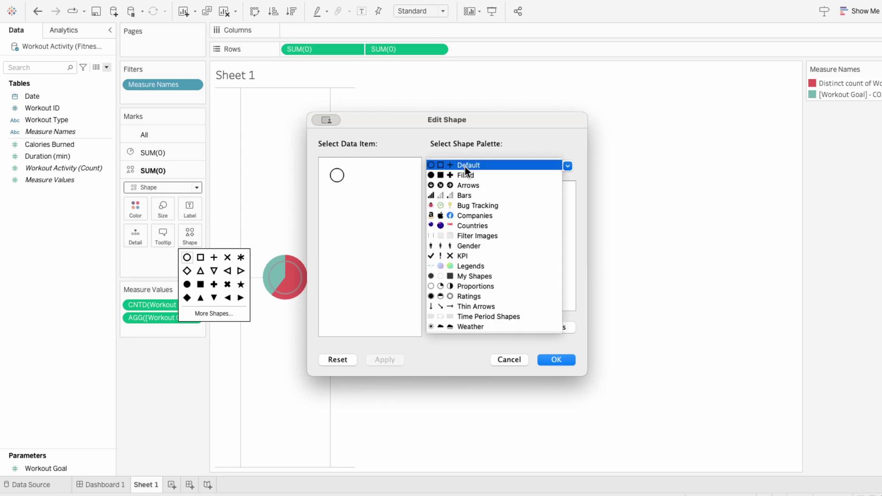
pyautogui.click(478, 277)
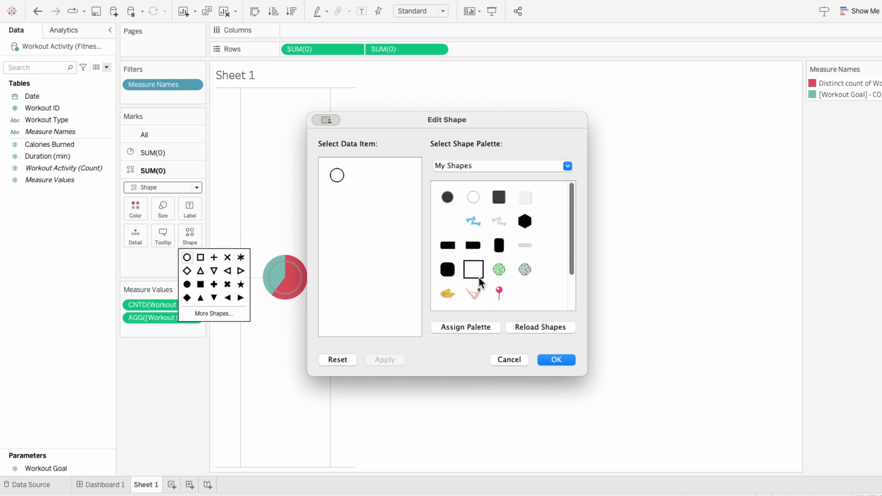
pyautogui.click(479, 277)
pyautogui.click(473, 197)
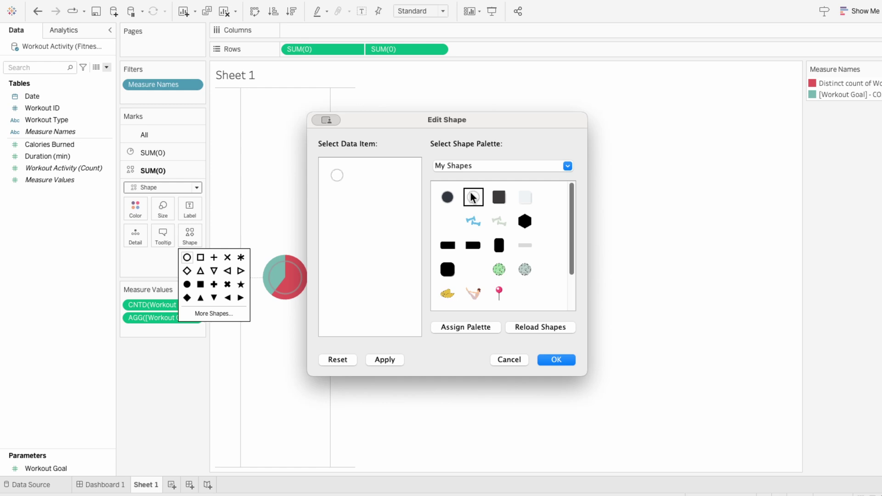
pyautogui.click(548, 359)
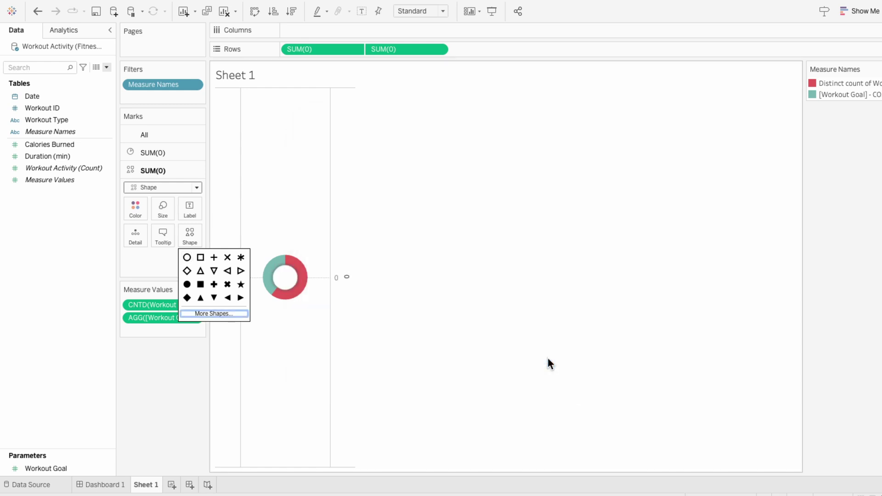
# Increase the hollow circle and pie sizes, and drag the pane border wider
pyautogui.click(548, 358)
pyautogui.click(163, 213)
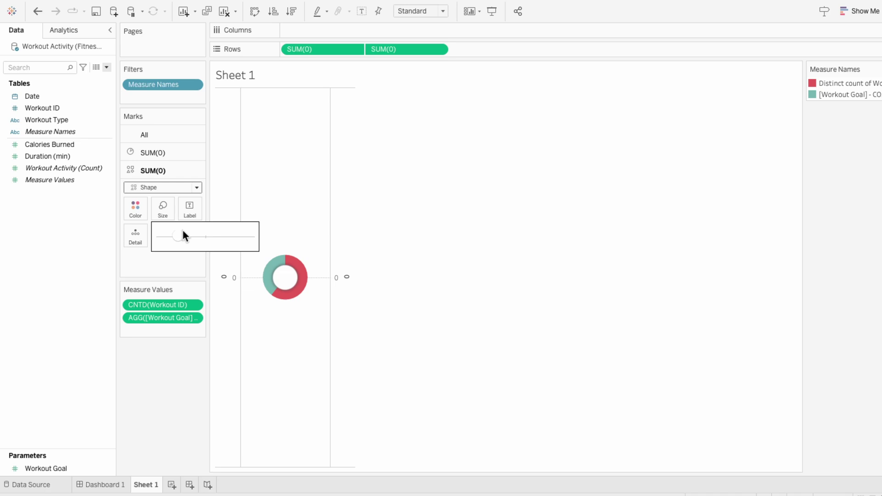
pyautogui.click(187, 234)
pyautogui.click(166, 152)
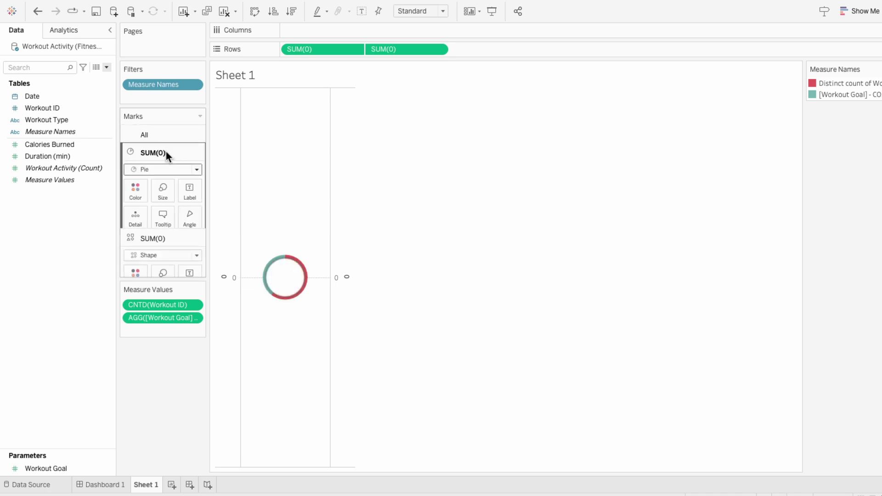
pyautogui.click(164, 188)
pyautogui.click(189, 216)
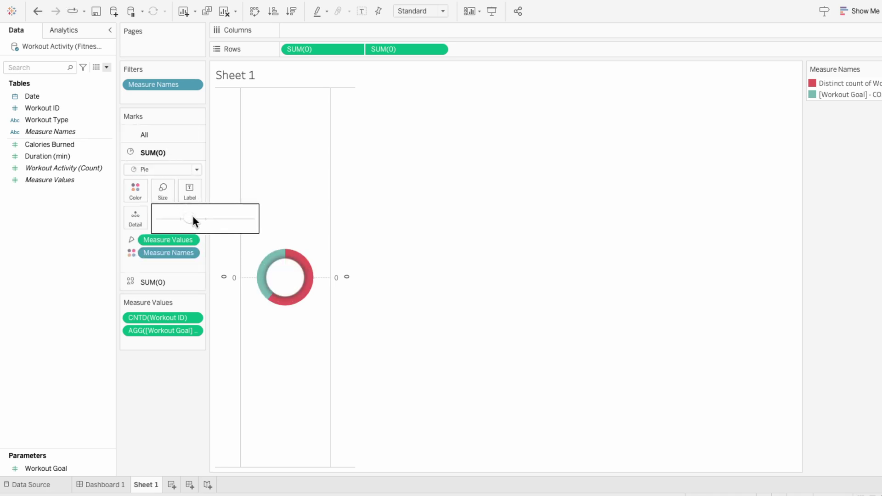
pyautogui.click(351, 244)
pyautogui.moveTo(356, 239); pyautogui.dragTo(582, 230)
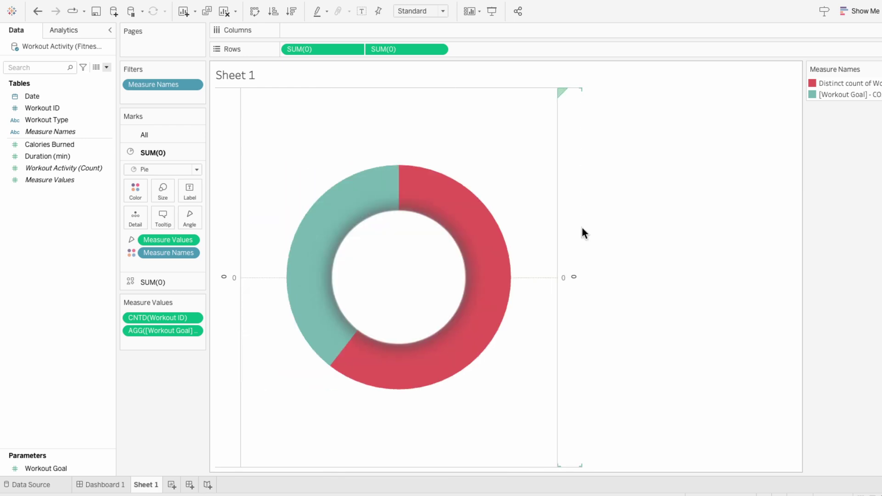
# Hide the headers of both the right and left zero axes
pyautogui.rightClick(568, 225)
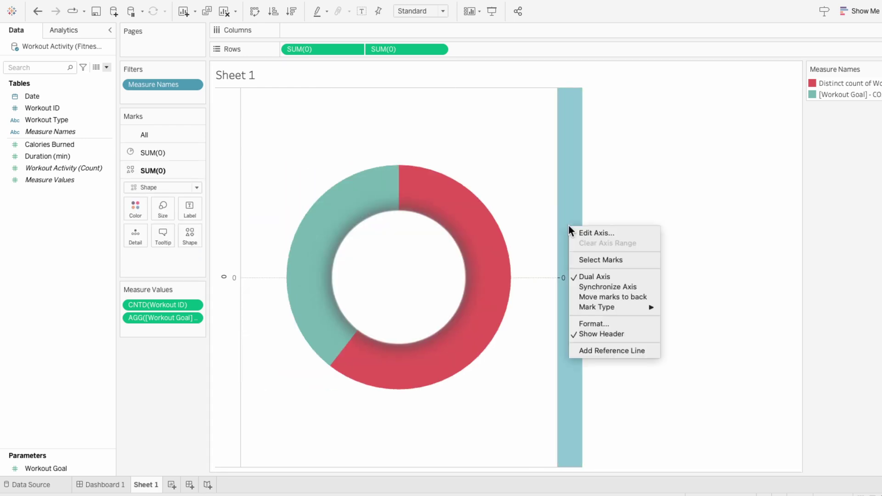
pyautogui.click(602, 337)
pyautogui.click(222, 215)
pyautogui.rightClick(223, 215)
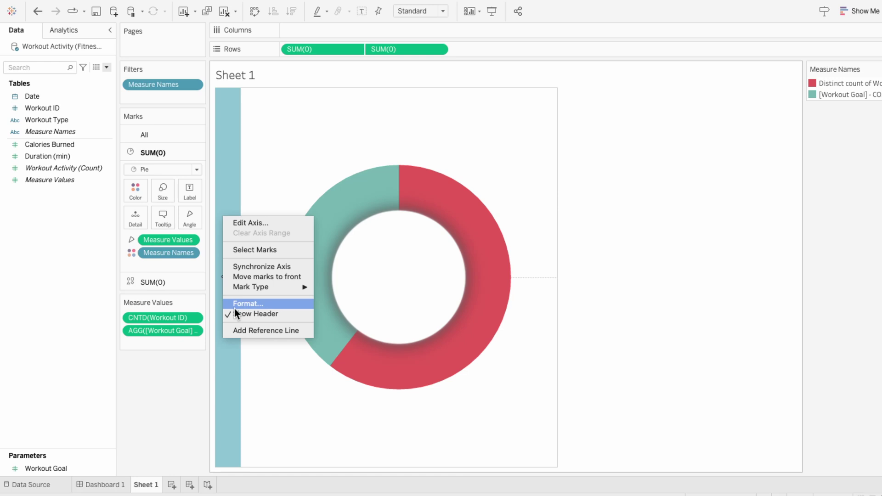
pyautogui.click(235, 311)
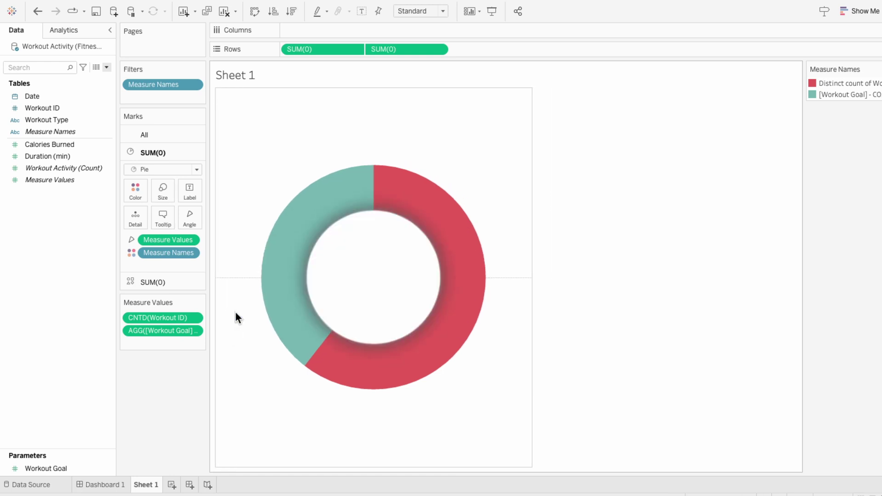
# Increase the hollow circle's size so the ring becomes thinner
pyautogui.click(156, 282)
pyautogui.click(163, 216)
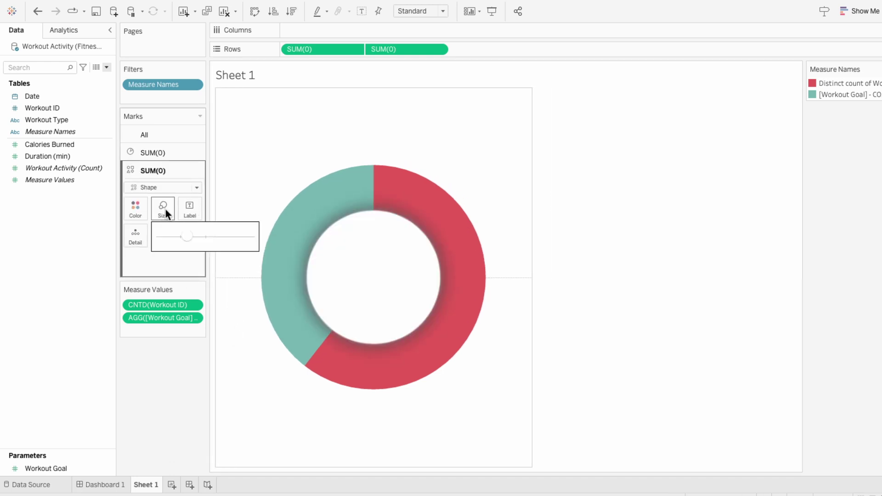
pyautogui.click(192, 235)
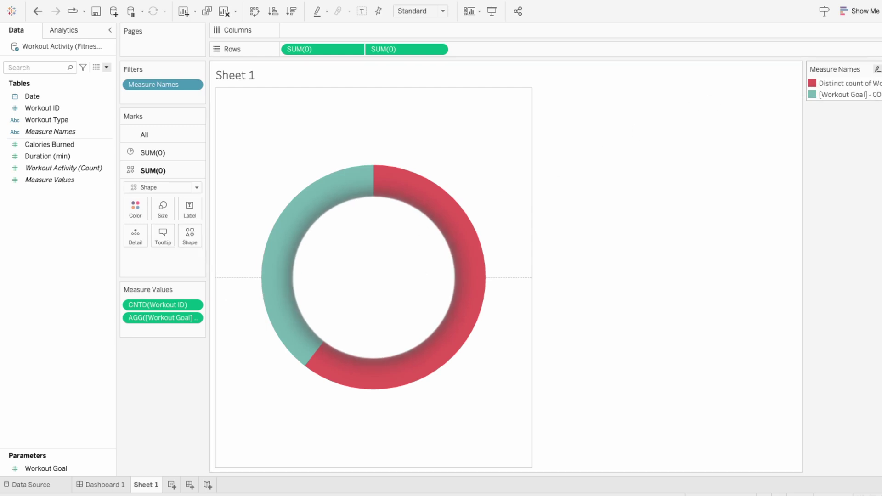
# Set Measure Names colours: light blue for distinct Workout ID count, light grey for remaining goal
pyautogui.click(878, 69)
pyautogui.click(870, 79)
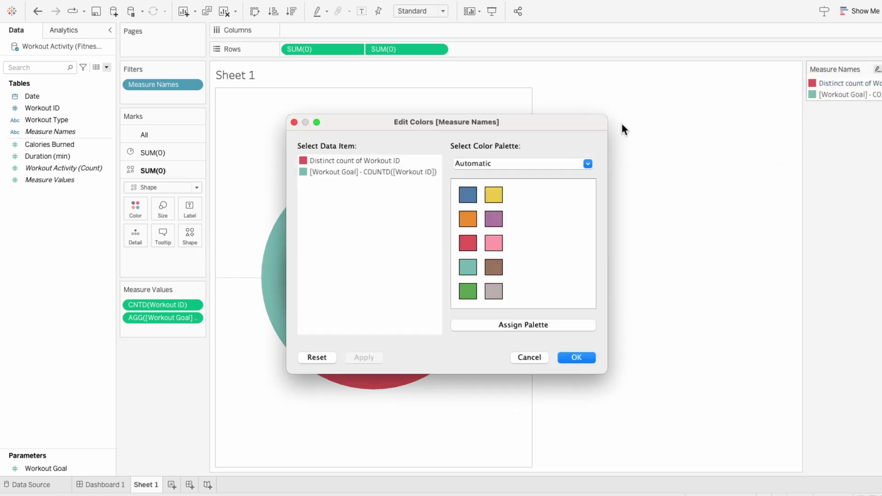
pyautogui.doubleClick(304, 161)
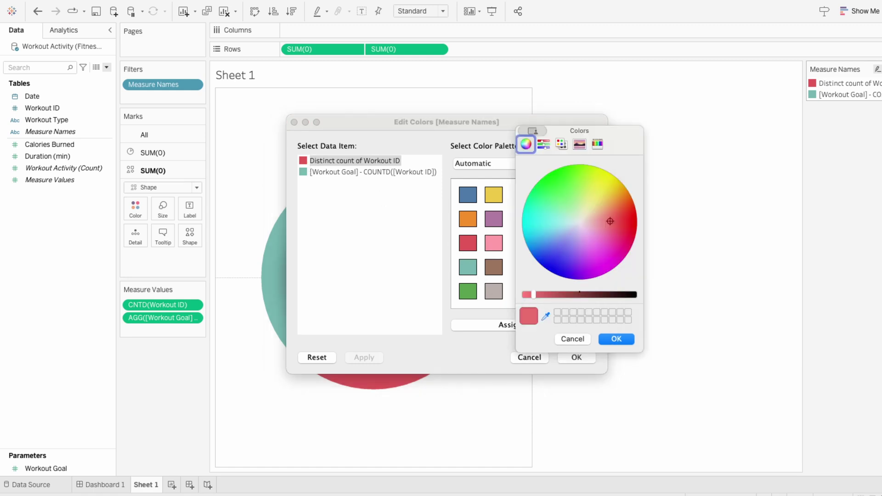
pyautogui.click(568, 227)
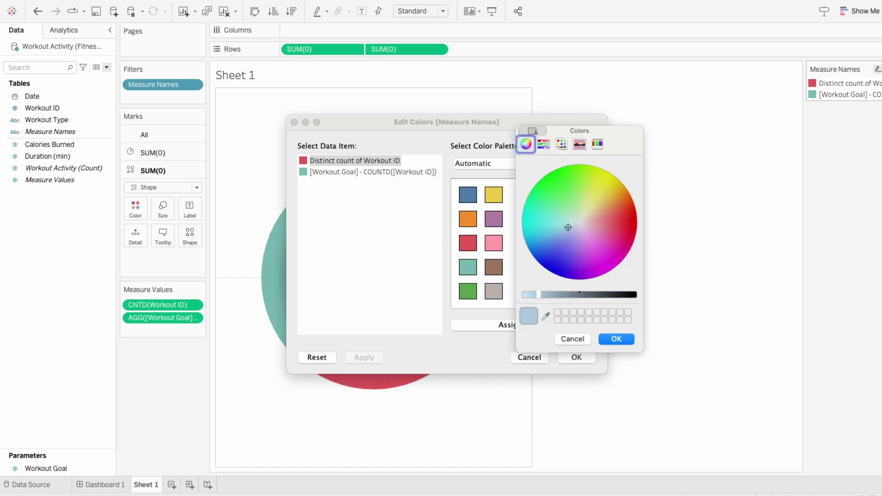
pyautogui.click(624, 339)
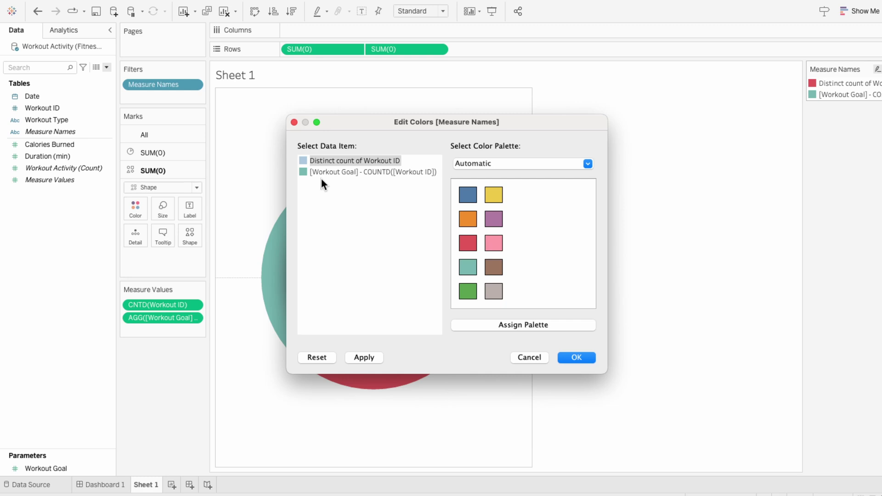
pyautogui.doubleClick(303, 172)
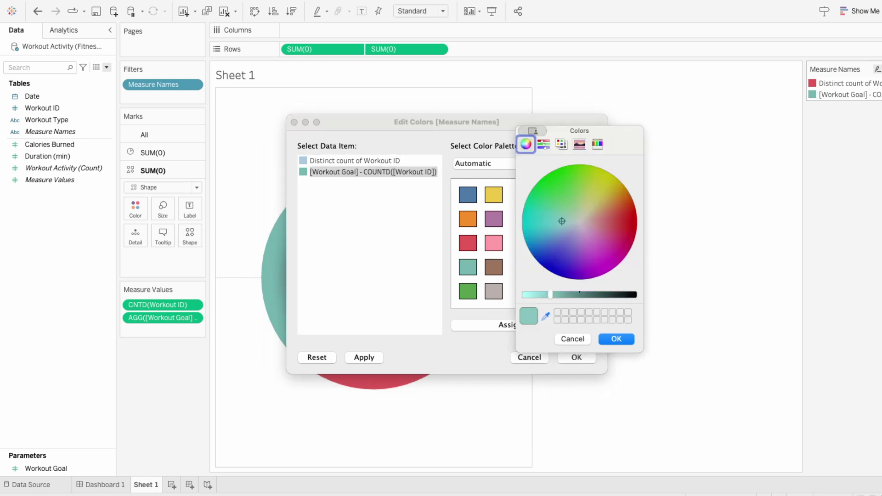
pyautogui.click(579, 223)
pyautogui.click(617, 340)
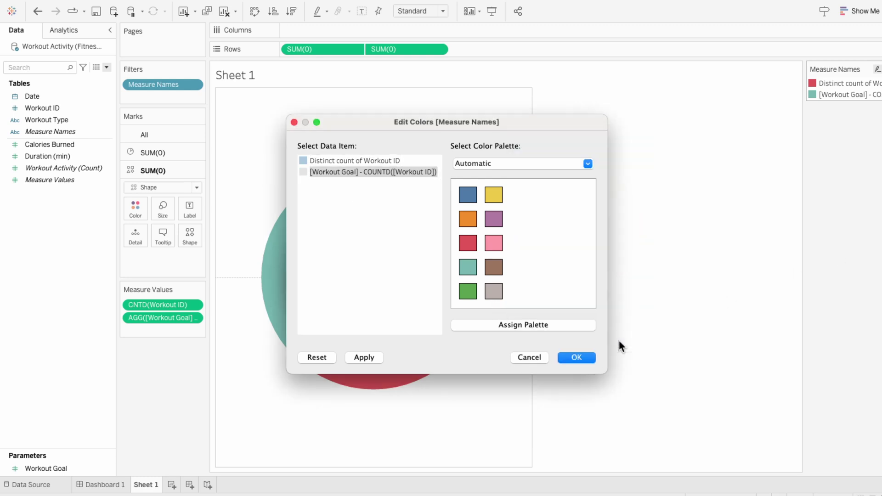
pyautogui.click(588, 357)
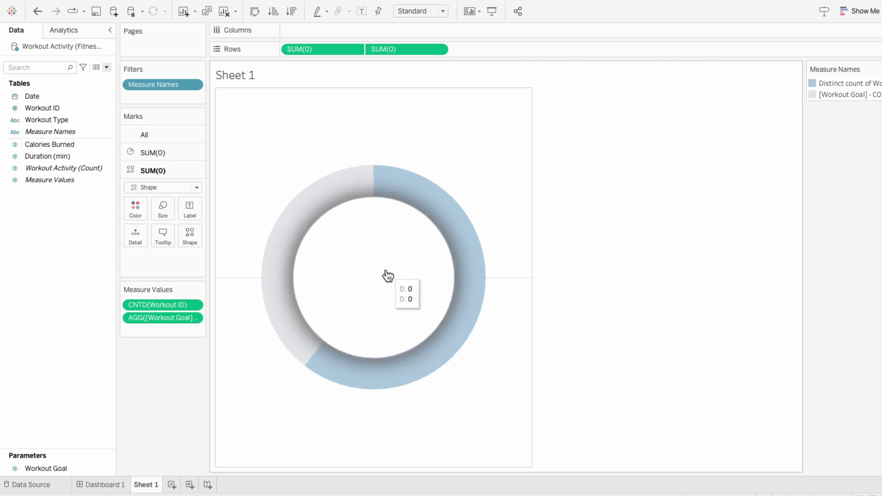
# Add COUNTD([Workout ID])/[Workout Goal] to the hollow-circle layer's Marks card
pyautogui.doubleClick(156, 265)
pyautogui.write('C')
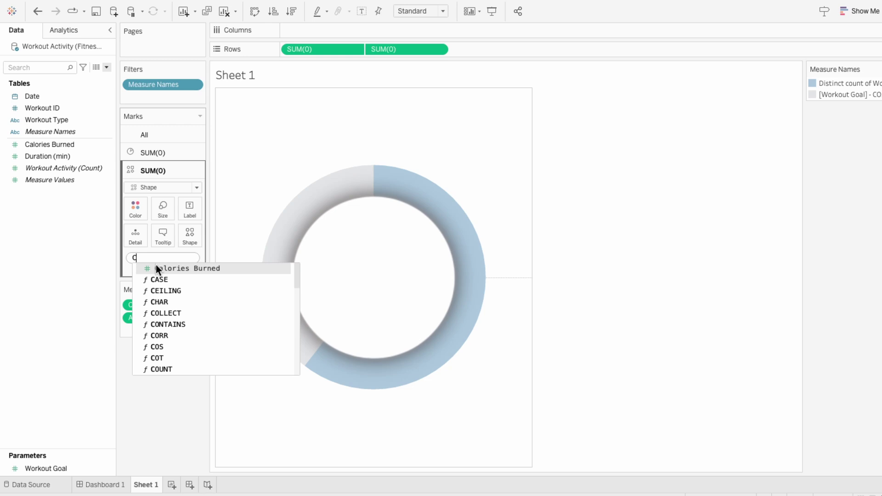
pyautogui.write('OUNTD(wor')
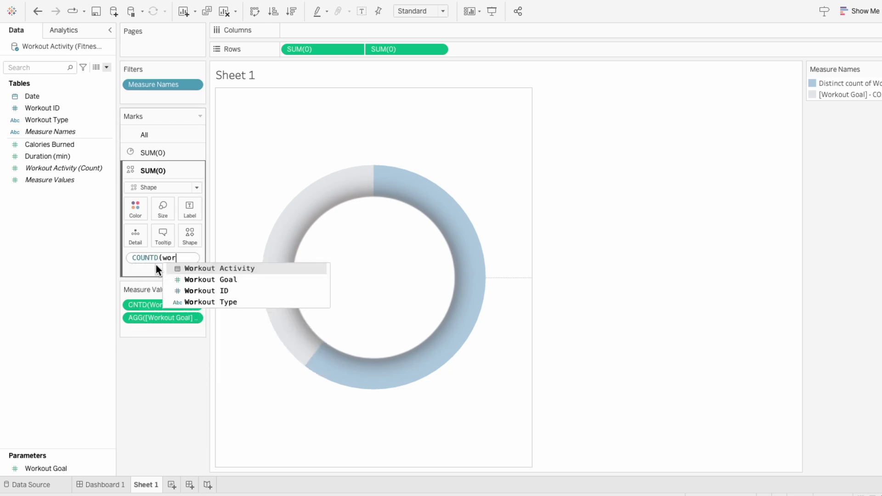
pyautogui.press('Down')
pyautogui.press('Down')
pyautogui.press('Return')
pyautogui.write(')')
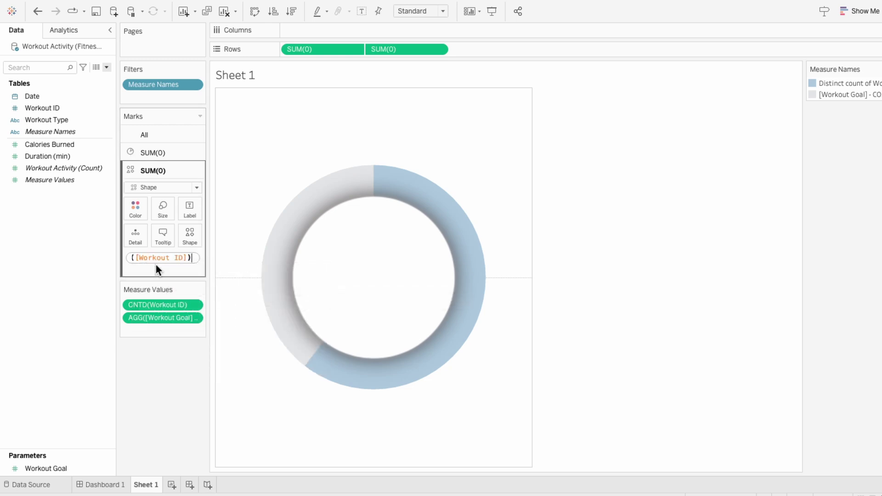
pyautogui.write('/wor')
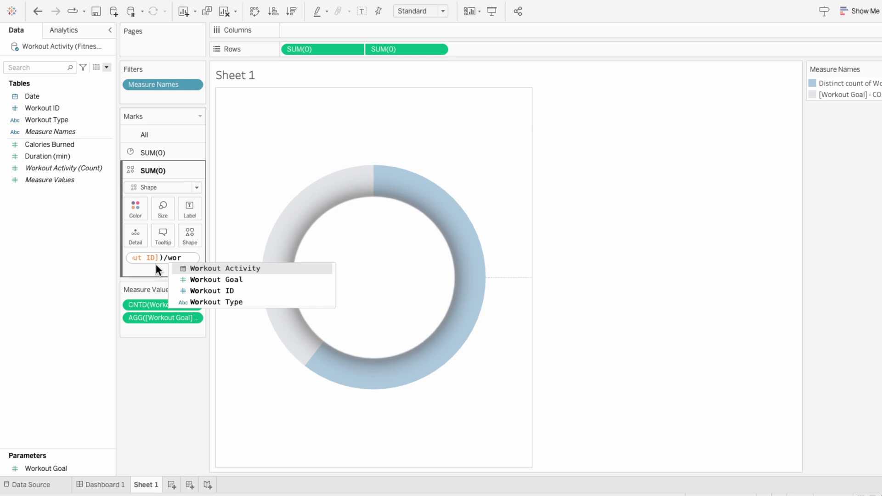
pyautogui.press('Down')
pyautogui.press('Return')
pyautogui.press('Return')
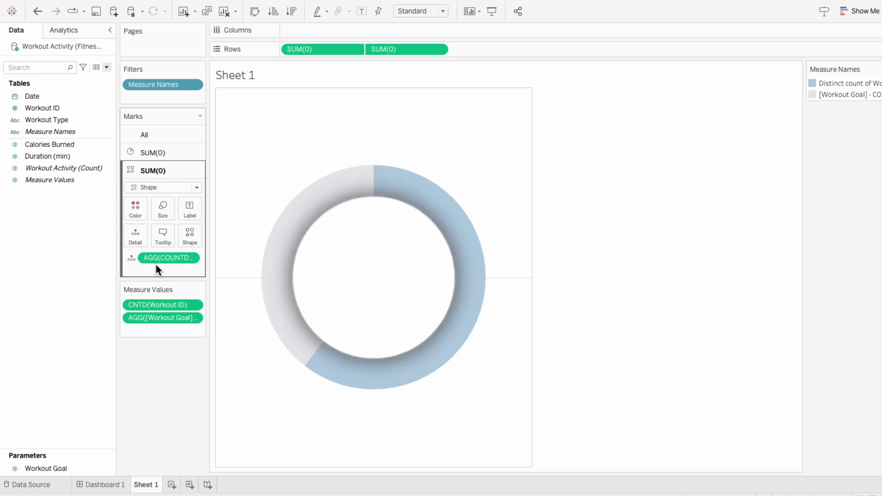
# Use the ratio as the label, formatted as a percentage with 0 decimals (61%)
pyautogui.click(130, 260)
pyautogui.click(137, 279)
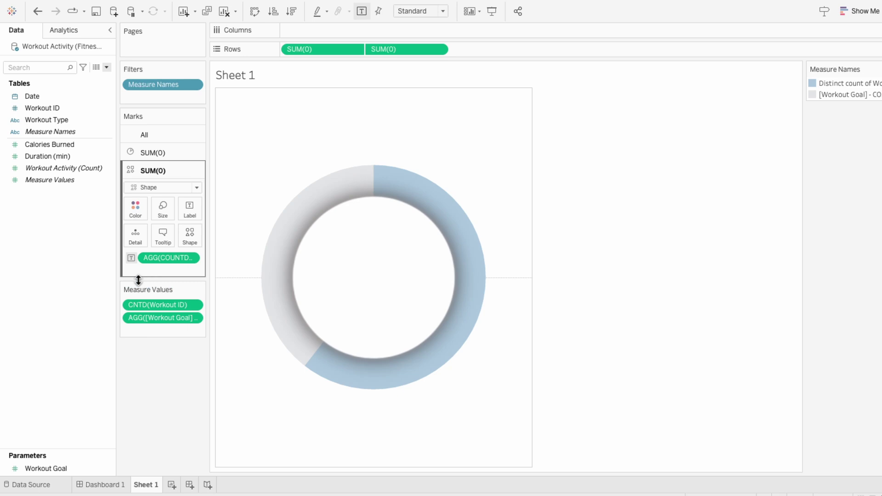
pyautogui.rightClick(156, 256)
pyautogui.click(164, 266)
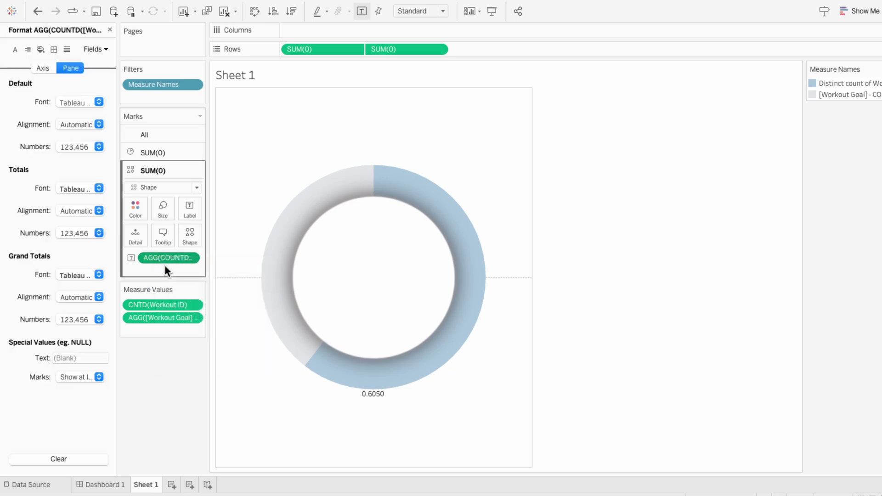
pyautogui.click(89, 146)
pyautogui.click(96, 224)
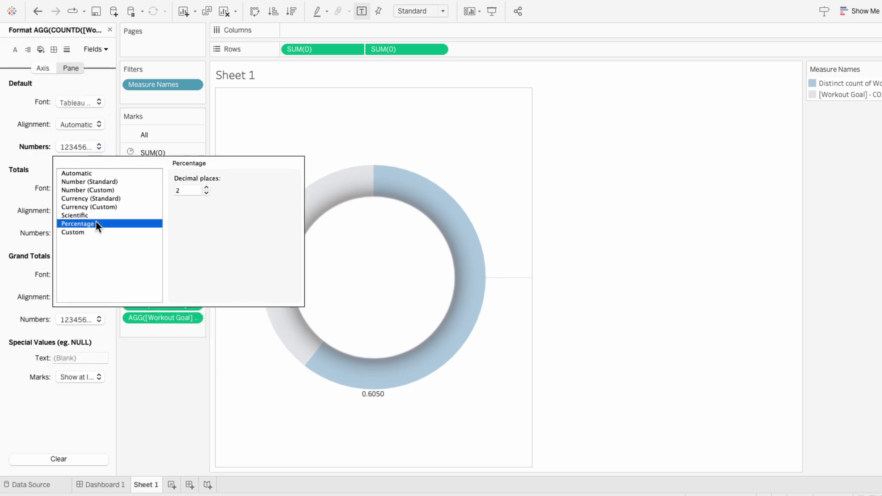
pyautogui.click(206, 192)
pyautogui.click(206, 193)
pyautogui.click(155, 383)
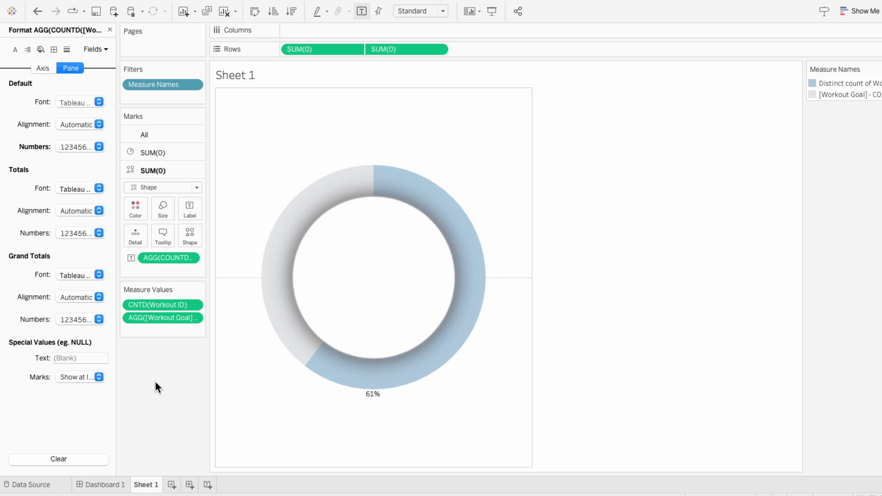
# Restyle the 61% label text as Tableau Medium, size 18, in dark grey
pyautogui.click(196, 203)
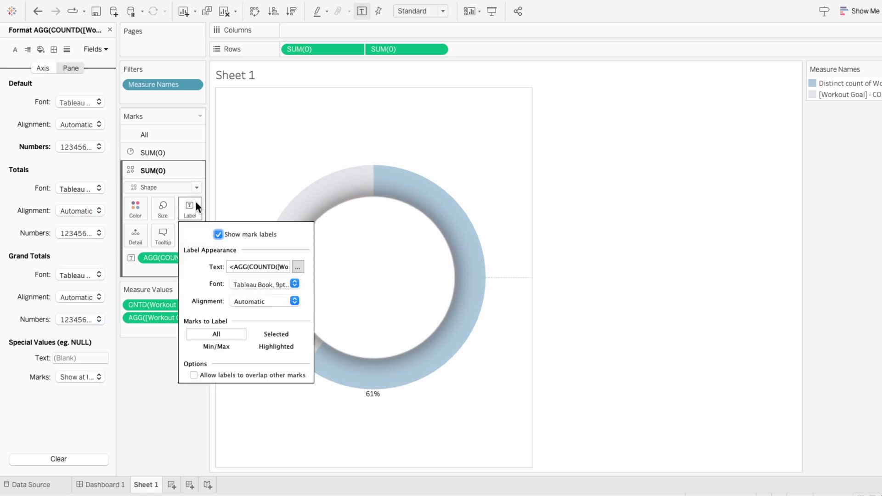
pyautogui.click(297, 266)
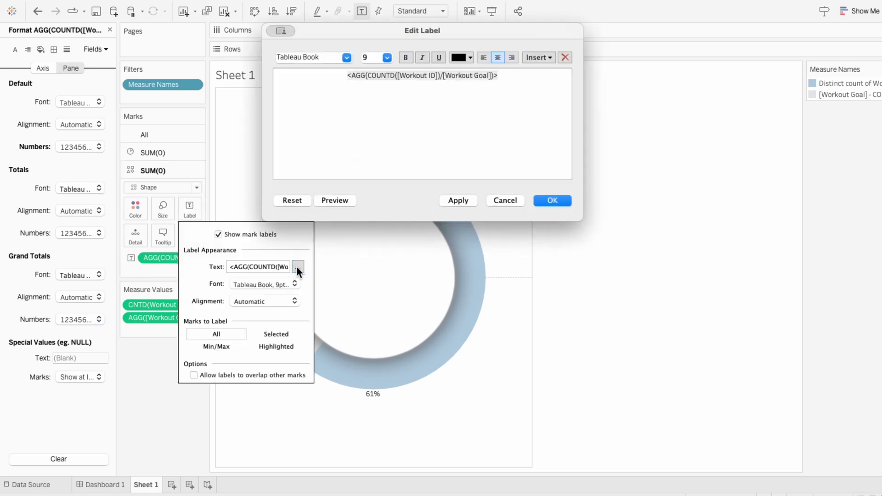
pyautogui.moveTo(528, 87); pyautogui.dragTo(342, 74)
pyautogui.click(346, 57)
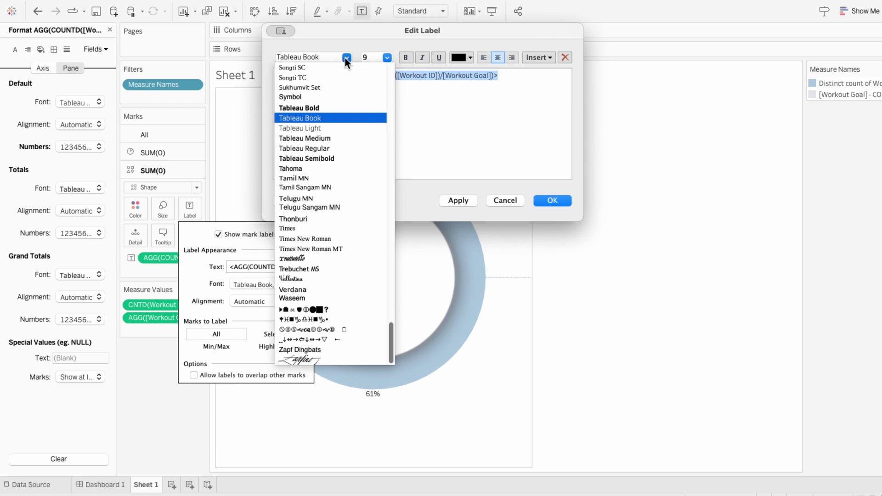
pyautogui.click(346, 138)
pyautogui.click(387, 58)
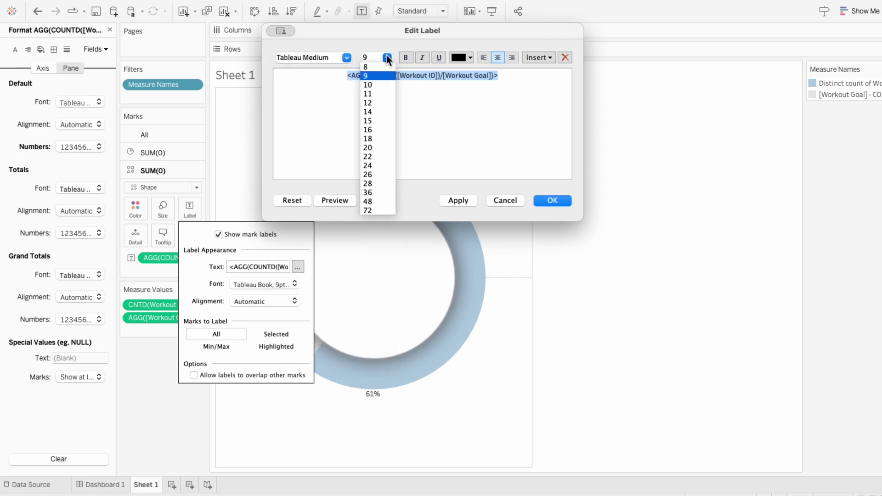
pyautogui.click(378, 138)
pyautogui.click(468, 57)
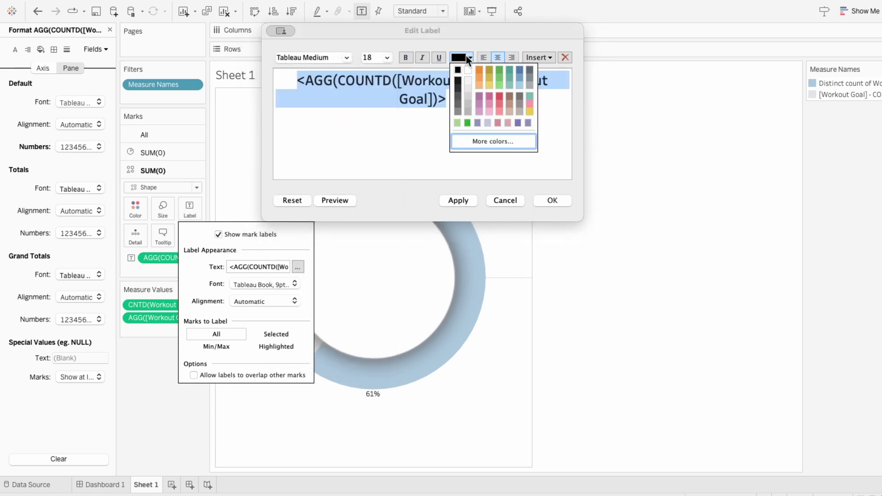
pyautogui.click(459, 87)
pyautogui.click(554, 200)
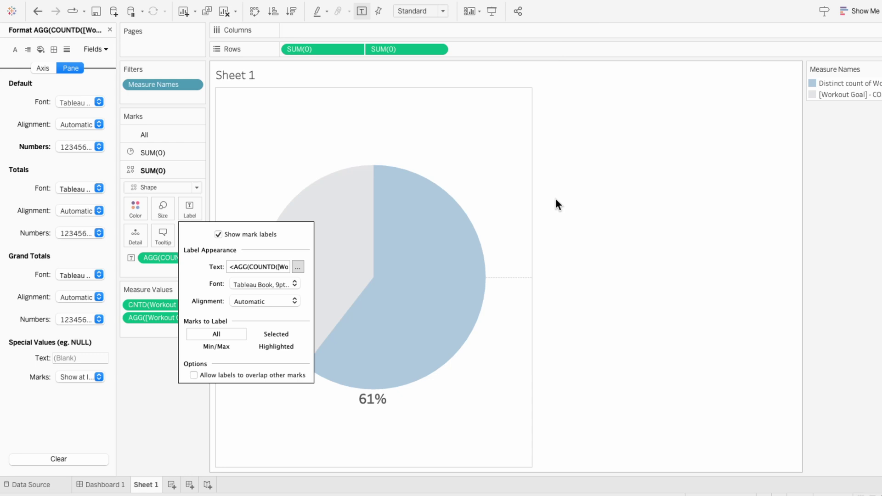
# Set the label's vertical alignment to middle so it sits centred in the donut
pyautogui.click(264, 301)
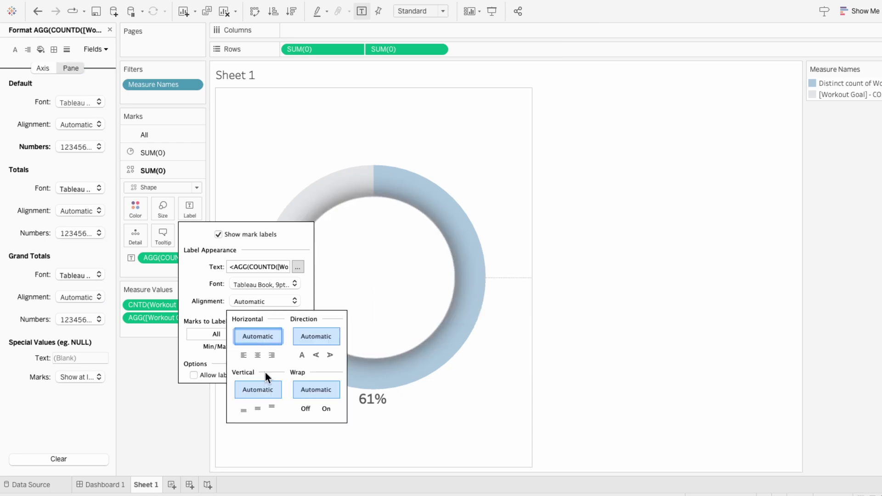
pyautogui.click(258, 407)
pyautogui.click(604, 314)
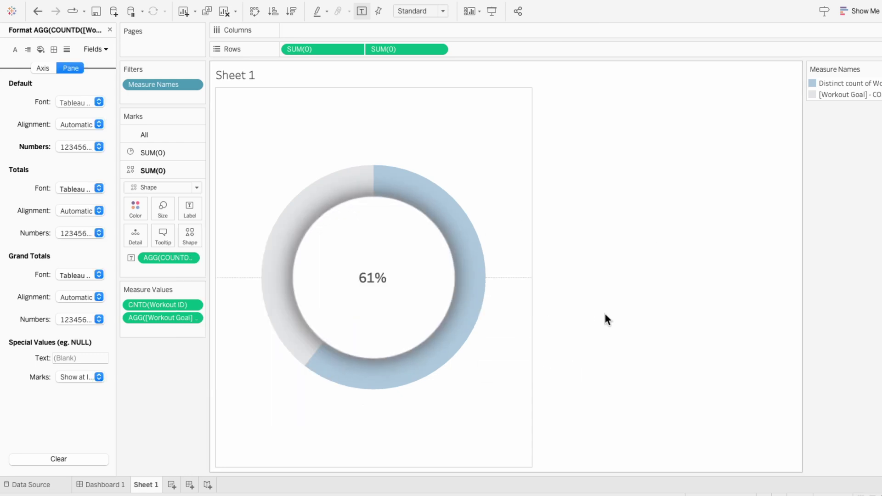
# Set the worksheet shading to None in the Format pane
pyautogui.rightClick(489, 178)
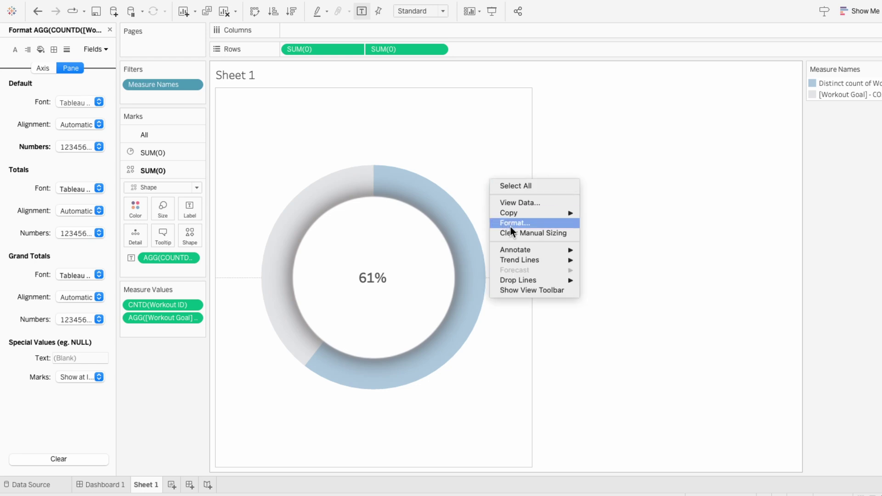
pyautogui.click(510, 225)
pyautogui.click(41, 49)
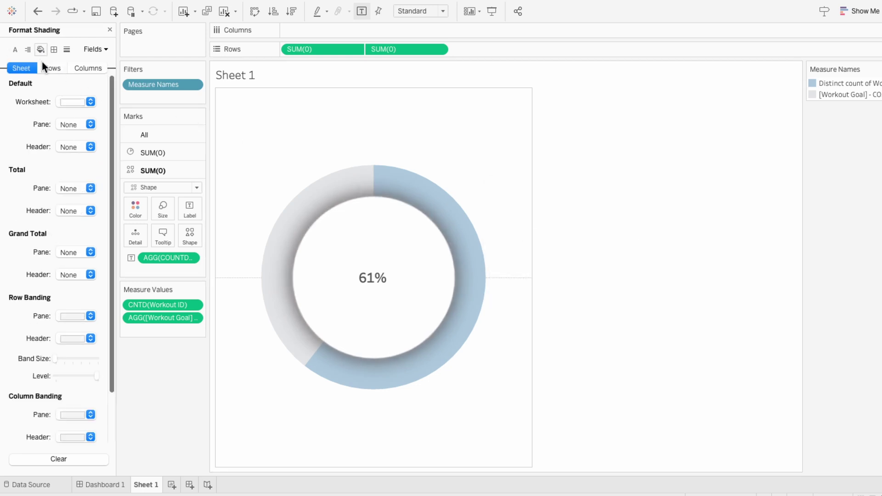
pyautogui.click(56, 101)
pyautogui.click(62, 124)
# Set both row and column dividers to None
pyautogui.click(52, 49)
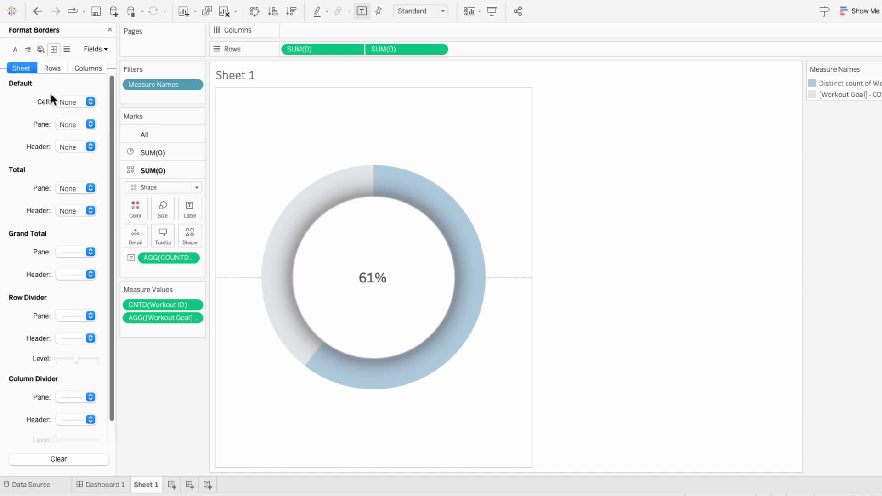
pyautogui.click(65, 316)
pyautogui.click(70, 330)
pyautogui.click(64, 399)
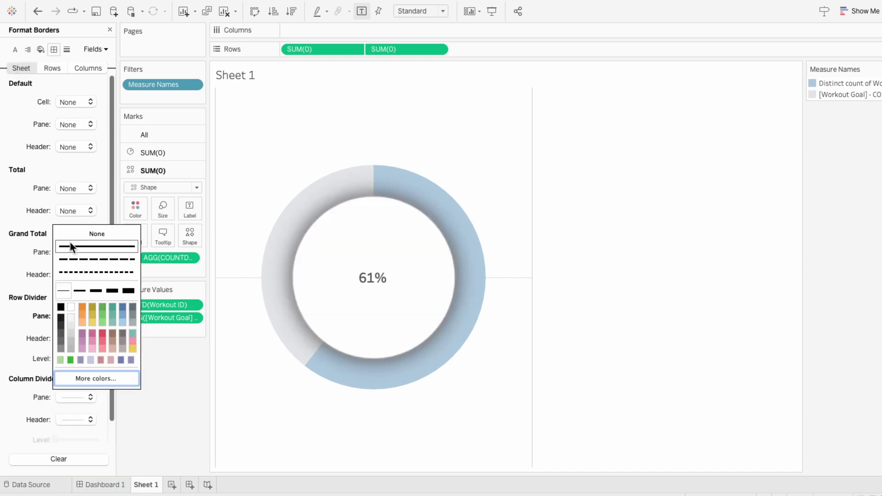
pyautogui.click(68, 235)
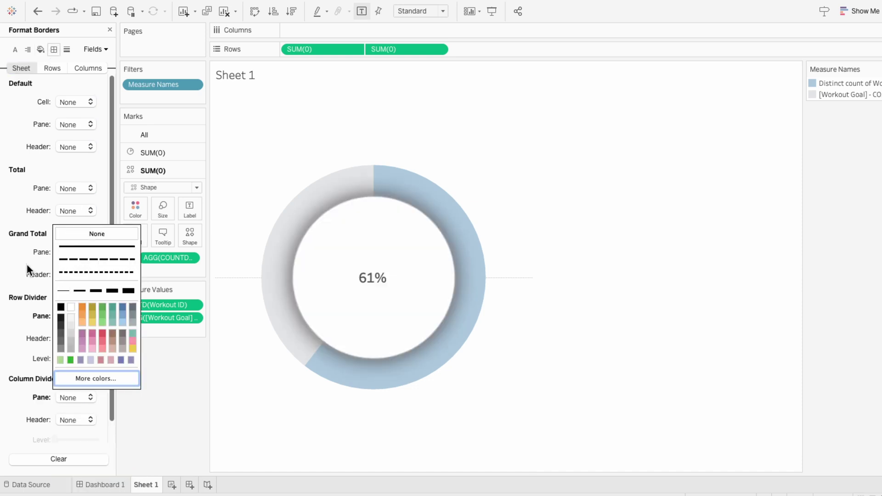
# Set the zero lines to None
pyautogui.click(67, 50)
pyautogui.click(68, 127)
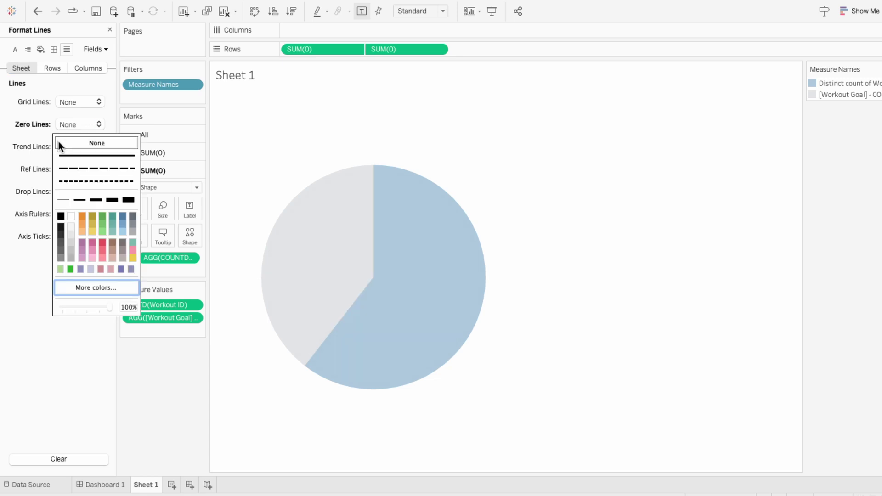
pyautogui.click(60, 143)
# Show the Workout Goal parameter control on the sheet
pyautogui.click(109, 29)
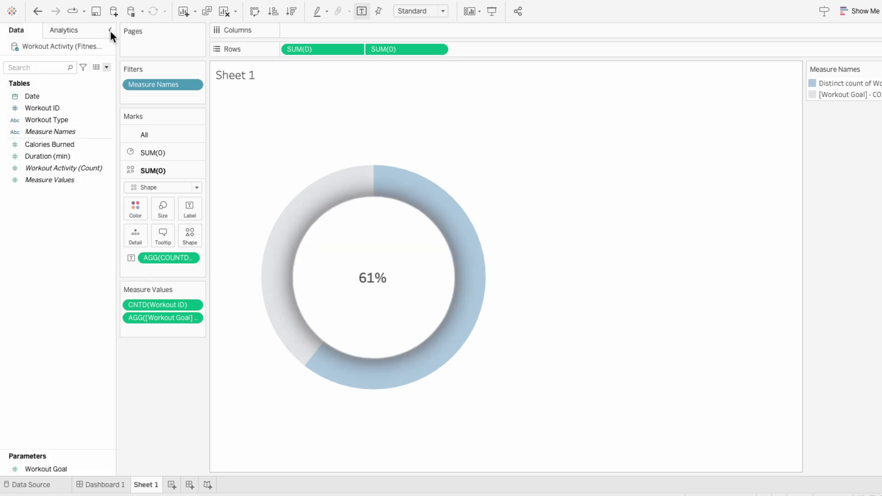
pyautogui.click(65, 470)
pyautogui.rightClick(65, 470)
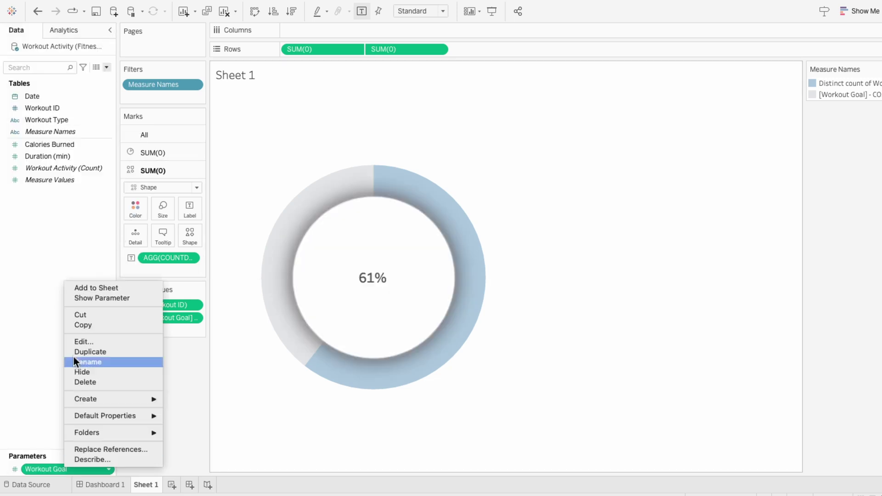
pyautogui.click(86, 299)
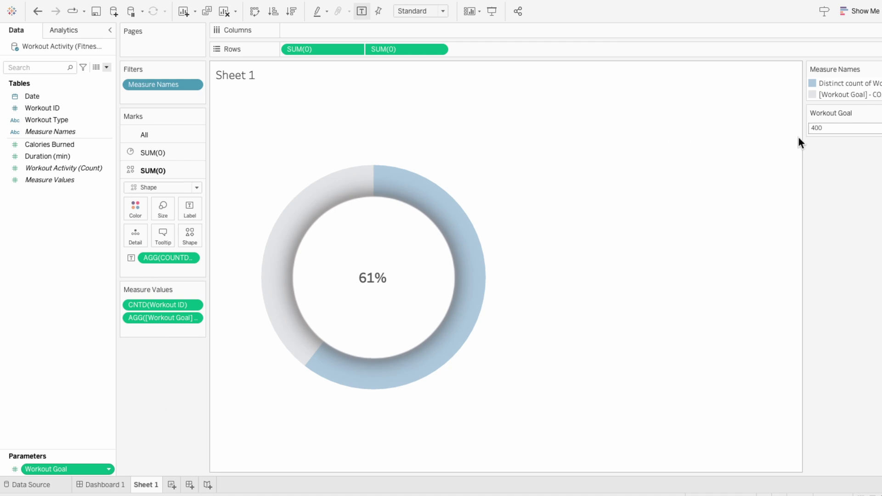
# Change the Workout Goal to 300, then to 200, so the donut reads 121%
pyautogui.click(814, 128)
pyautogui.press('BackSpace')
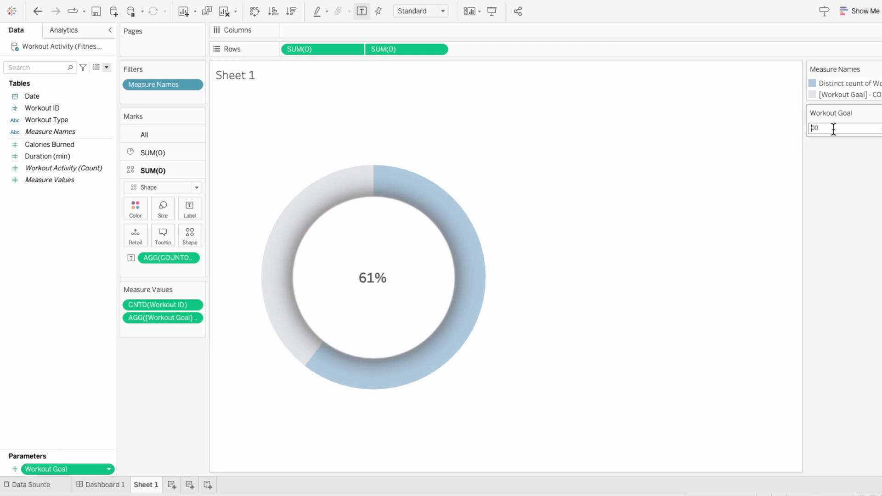
pyautogui.write('3')
pyautogui.press('Return')
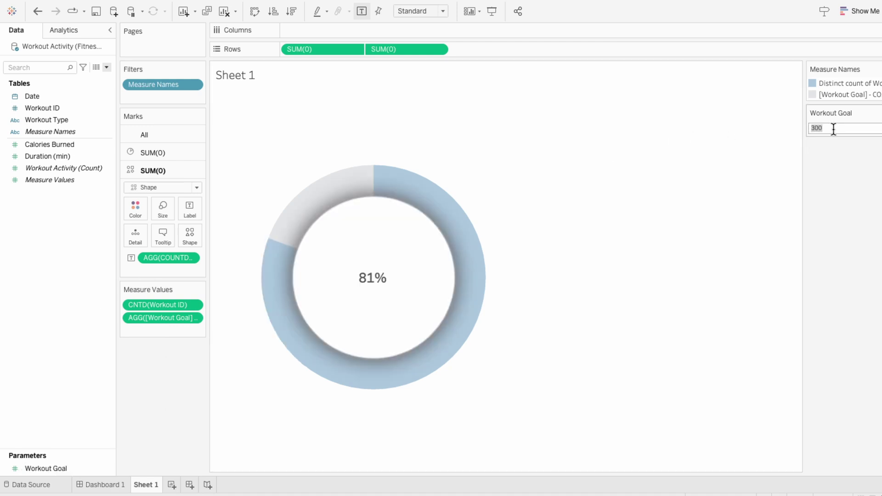
pyautogui.click(833, 129)
pyautogui.press('Return')
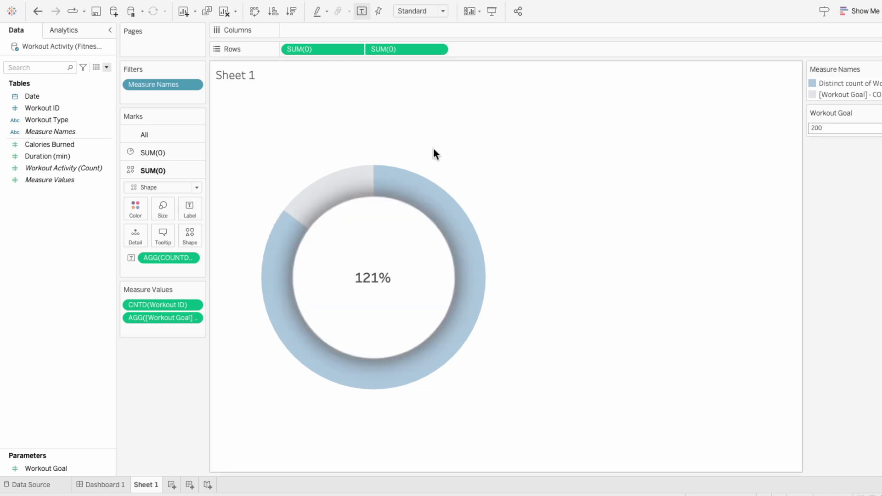
pyautogui.moveTo(350, 205)
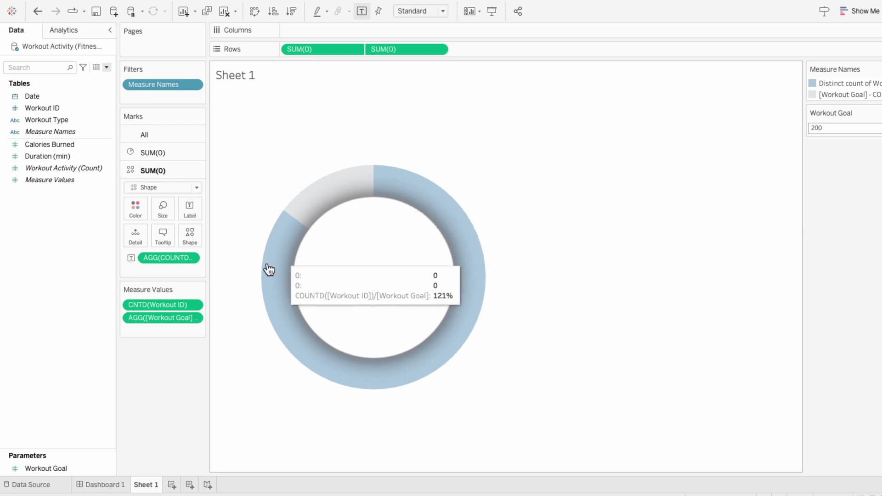
# Rewrite CNTD(Workout ID) as IF COUNTD([Workout ID]) >= [Workout Goal] THEN [Workout Goal] ELSE COUNTD([Workout ID]) END
pyautogui.doubleClick(175, 302)
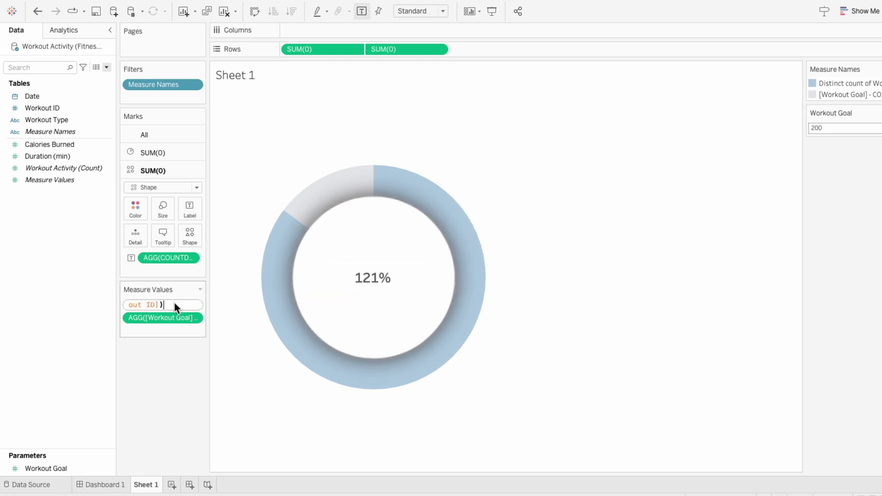
pyautogui.press('Home')
pyautogui.write('IF')
pyautogui.press('End')
pyautogui.write('= ')
pyautogui.write('[Workout Goal]')
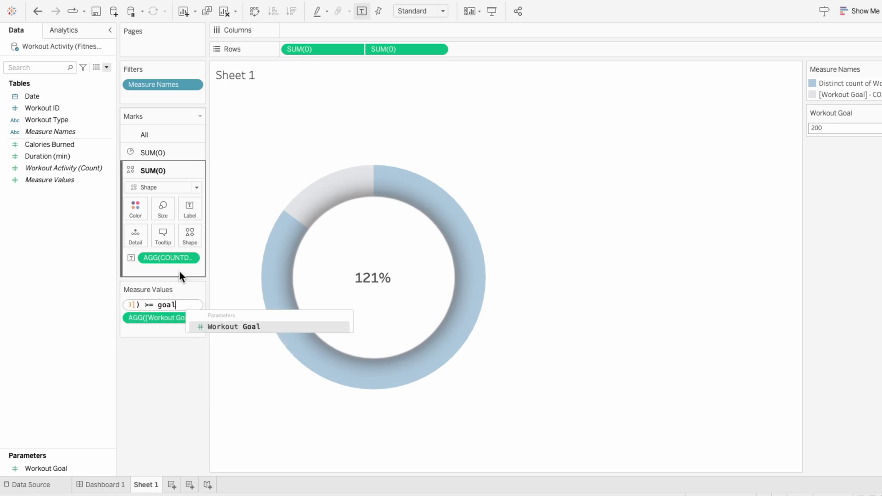
pyautogui.write(' THEN goal')
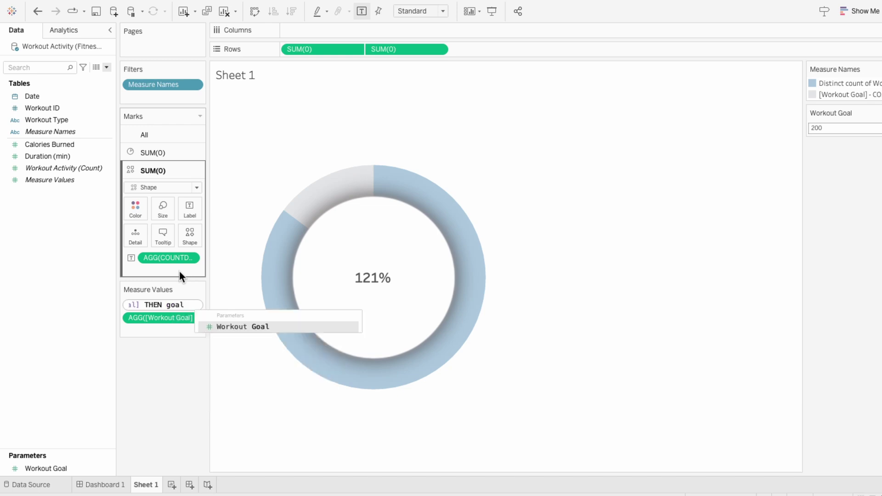
pyautogui.press('Return')
pyautogui.write('EL')
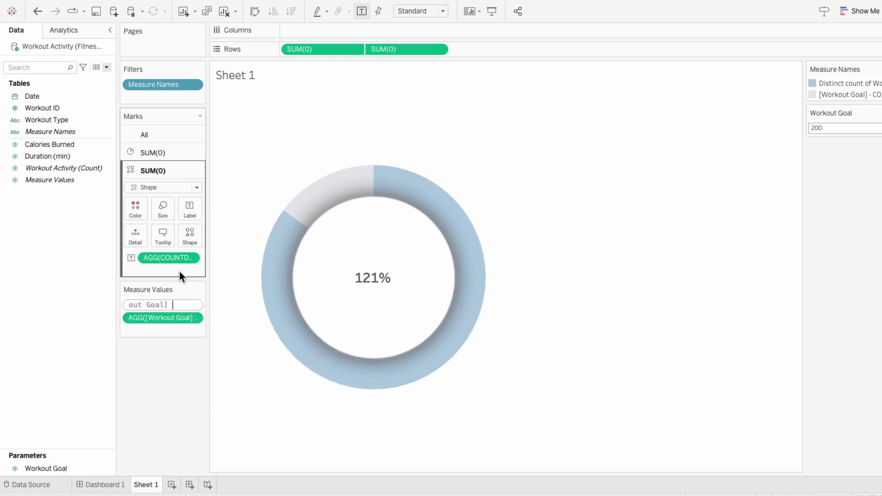
pyautogui.press('Return')
pyautogui.write('COUNTD')
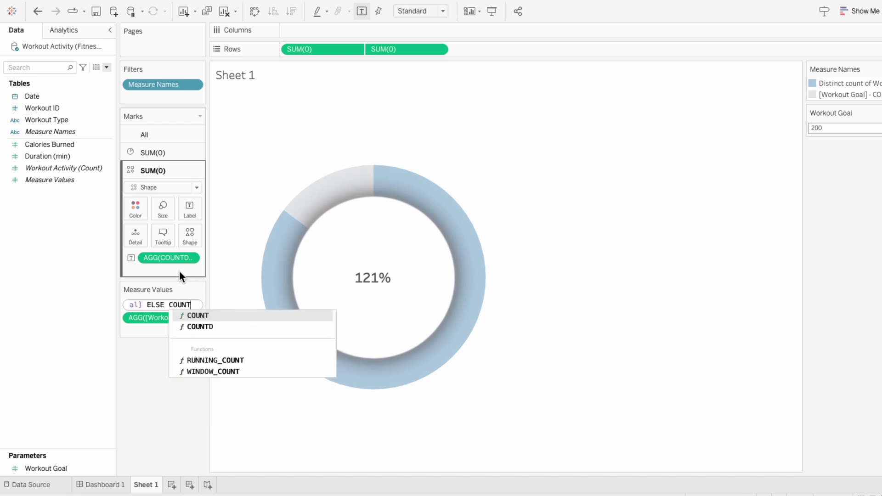
pyautogui.press('Return')
pyautogui.write('wor')
pyautogui.press('Down')
pyautogui.press('Down')
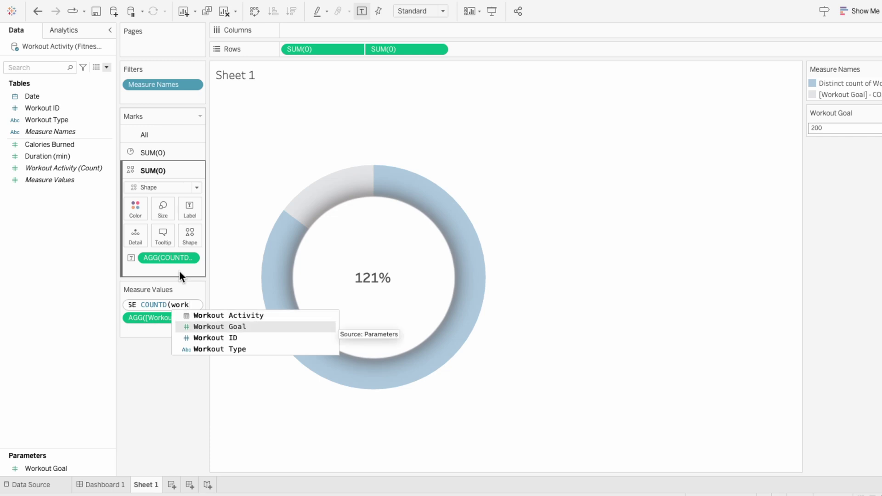
pyautogui.press('Return')
pyautogui.write(')')
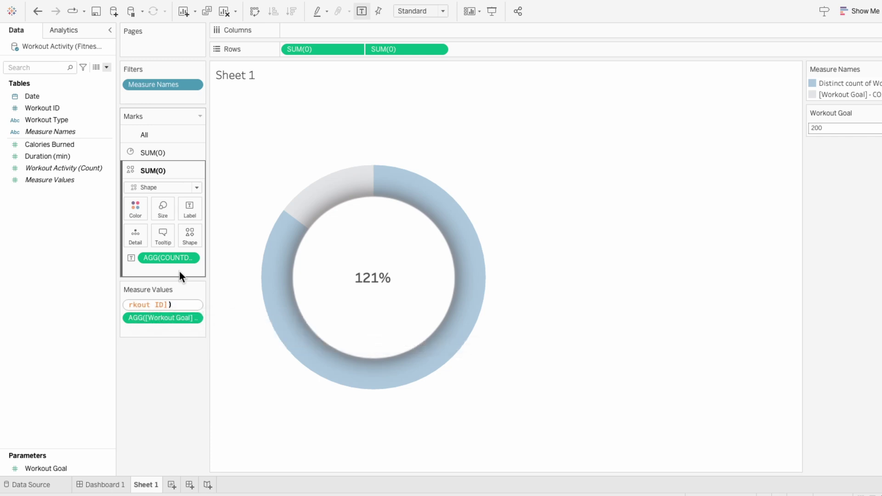
pyautogui.write(' END')
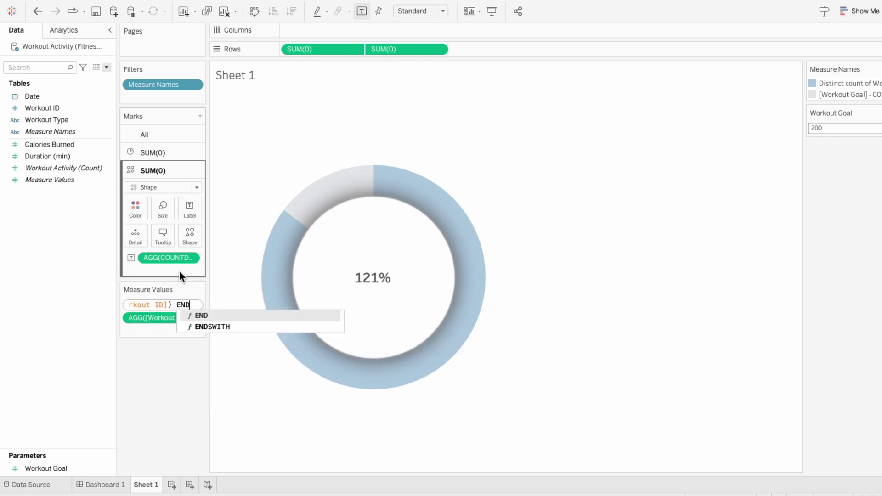
pyautogui.press('Return')
pyautogui.press('Return')
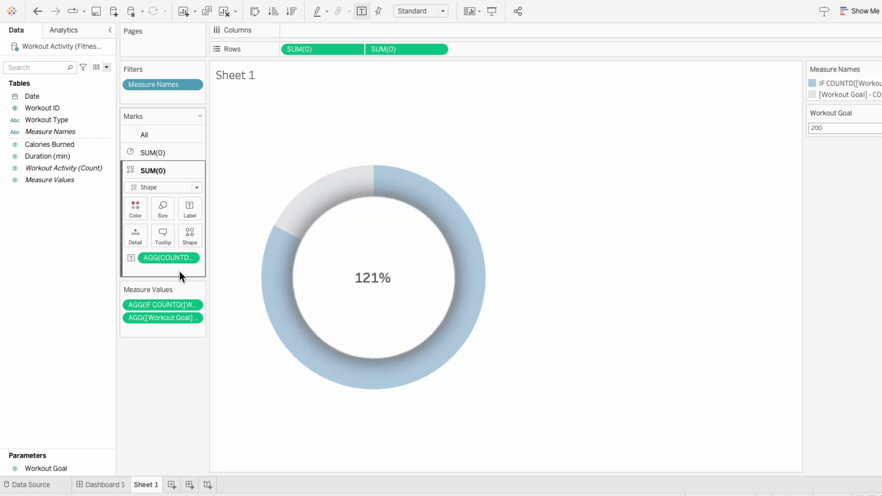
# Wrap the remaining-to-goal calc in IF COUNTD([Workout ID]) >= [Workout Goal] THEN 0 ELSE … END
pyautogui.doubleClick(153, 317)
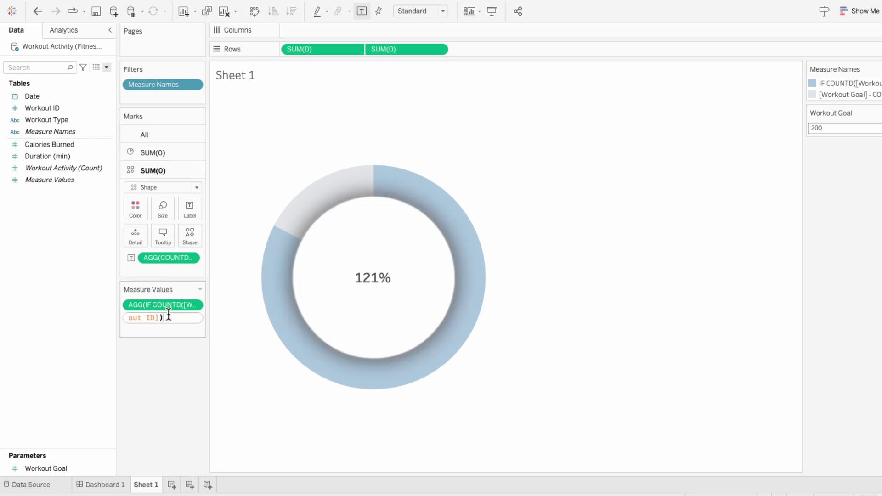
pyautogui.press('Home')
pyautogui.write('IF COUNTD(')
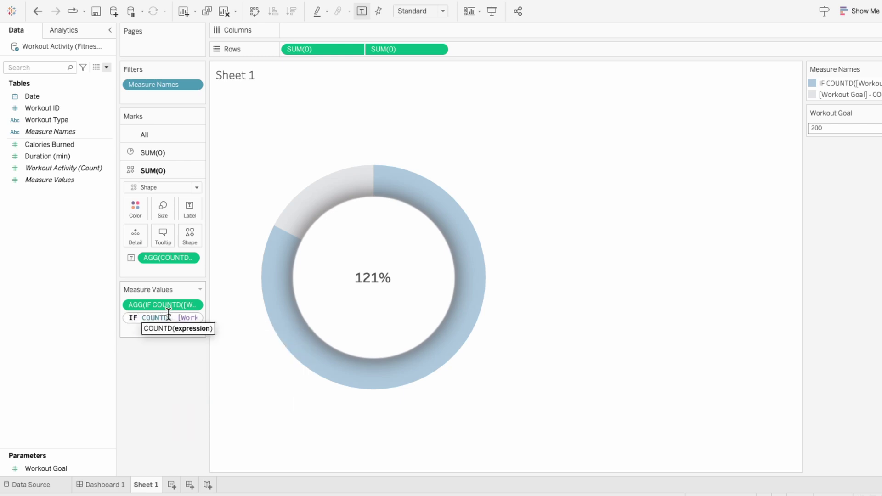
pyautogui.write('[Wor')
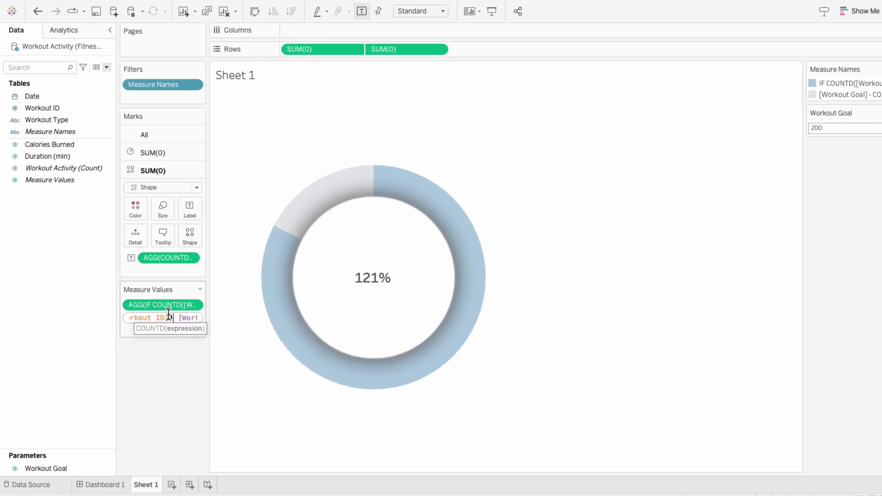
pyautogui.write('kout ID]) >= ')
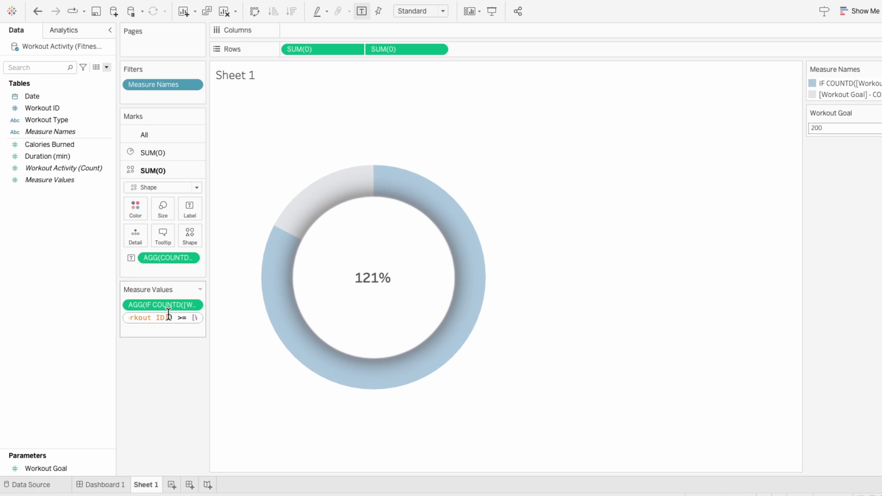
pyautogui.write('Wo')
pyautogui.press('Return')
pyautogui.write('THEN 0')
pyautogui.write(' ELSE')
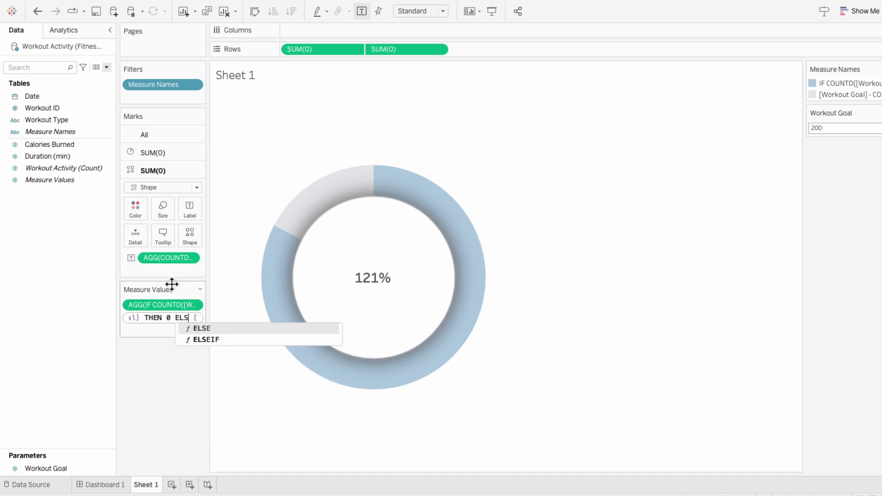
pyautogui.hotkey('ctrl', 'v')
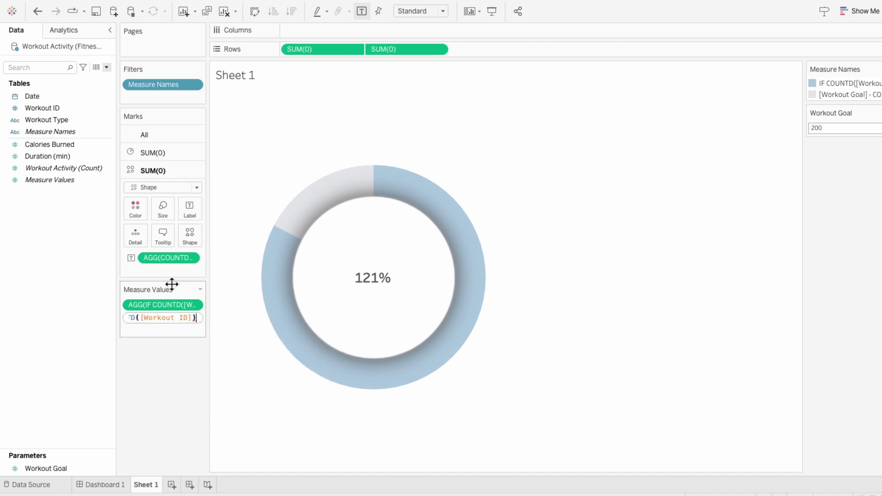
pyautogui.write('END')
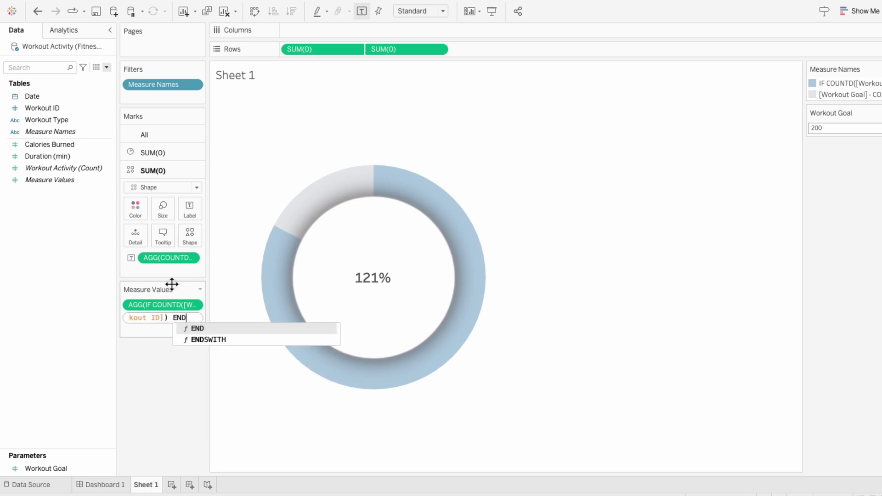
pyautogui.press('Return')
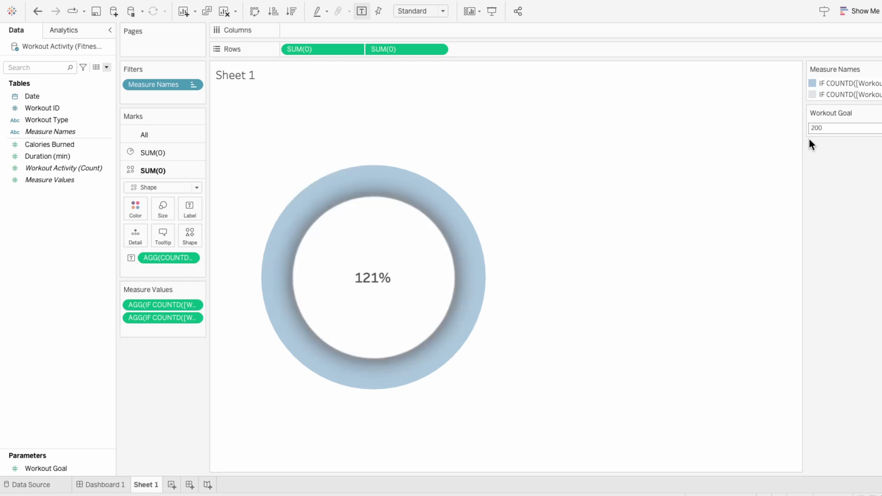
# Enter Workout Goal values of 400, then 600, then 400 again in the parameter control
pyautogui.click(817, 128)
pyautogui.click(826, 129)
pyautogui.write('4')
pyautogui.press('Return')
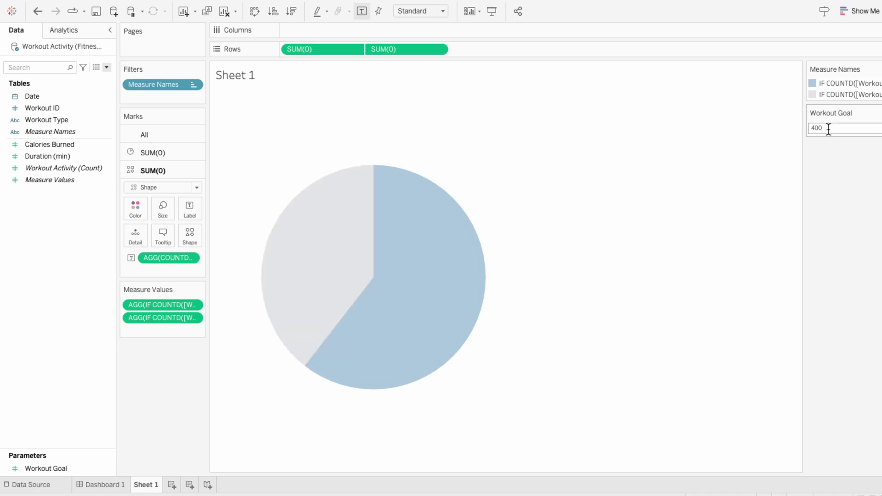
pyautogui.press('BackSpace')
pyautogui.write('6')
pyautogui.press('Return')
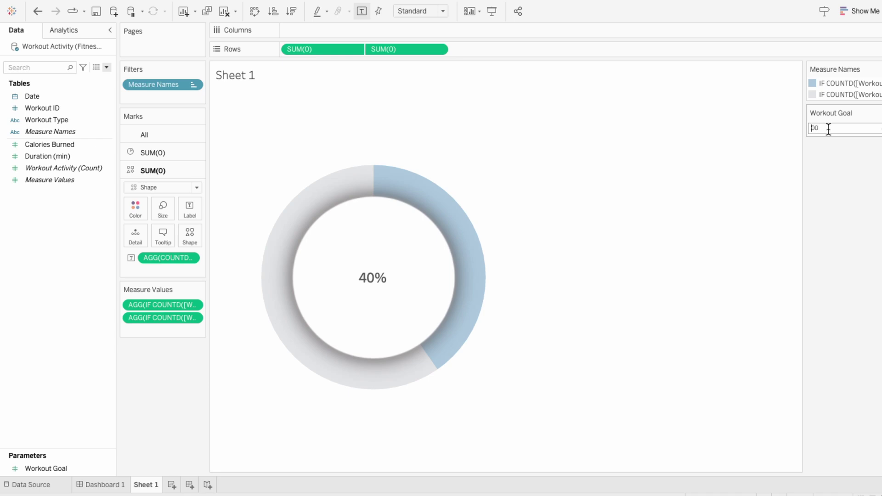
pyautogui.write('4')
pyautogui.press('Return')
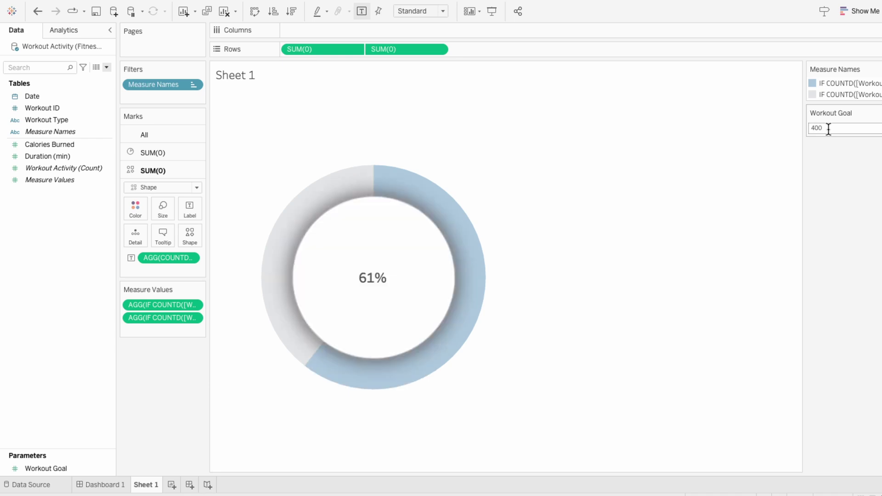